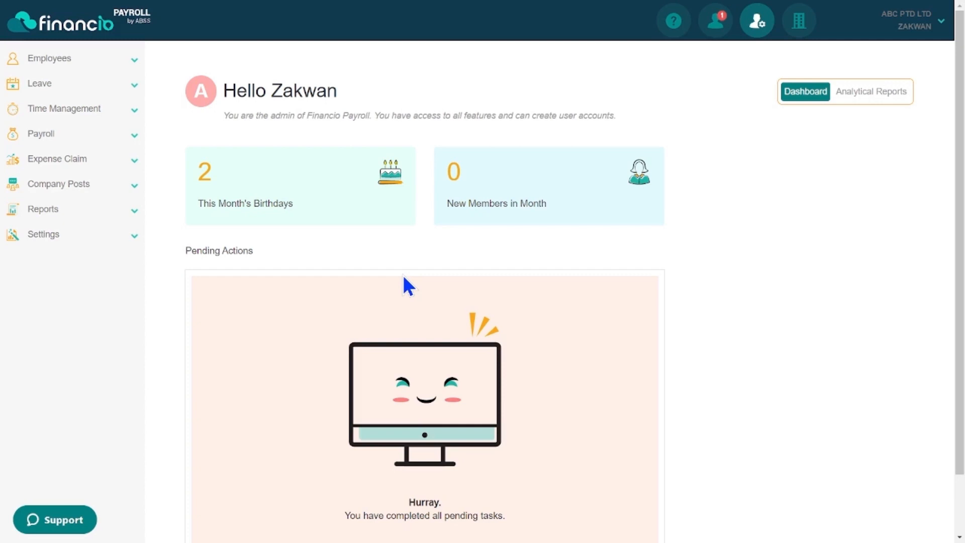
# Step: In the company setup, edit the general information with company type Private Limited Companies and save it
pyautogui.click(104, 236)
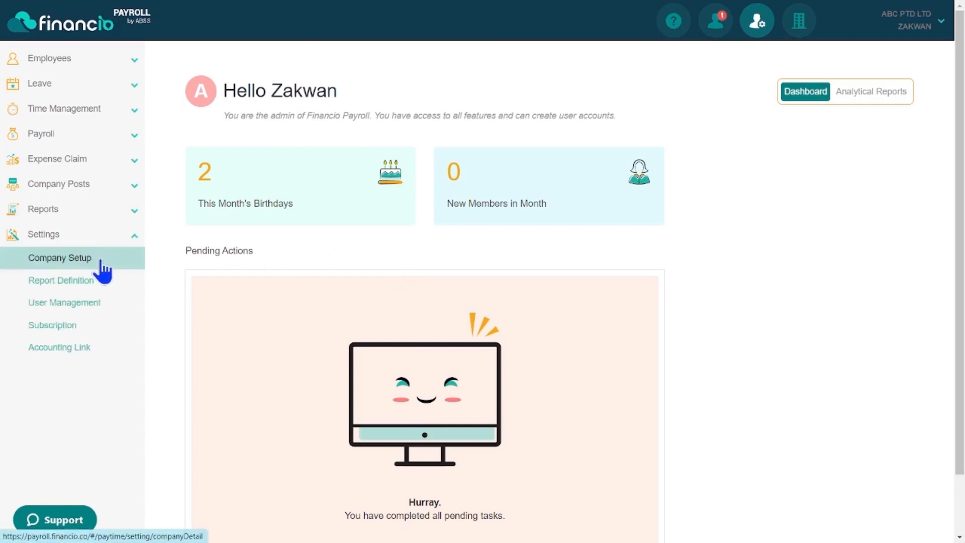
pyautogui.click(102, 260)
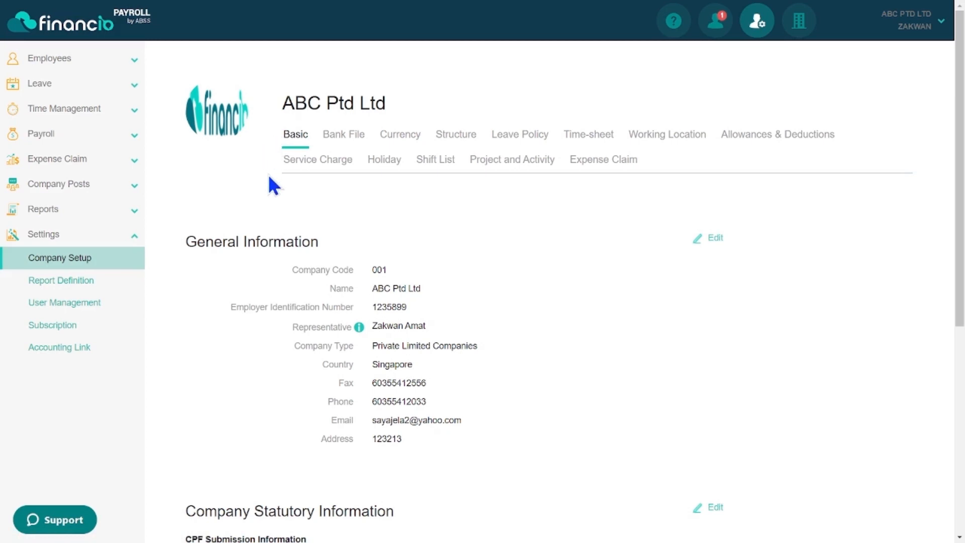
pyautogui.scroll(-1, 747, 221)
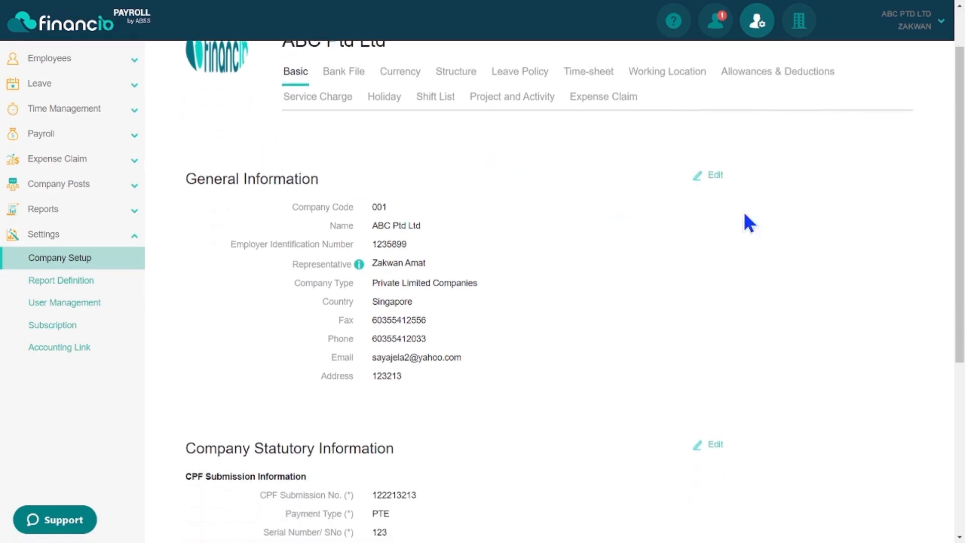
pyautogui.click(714, 176)
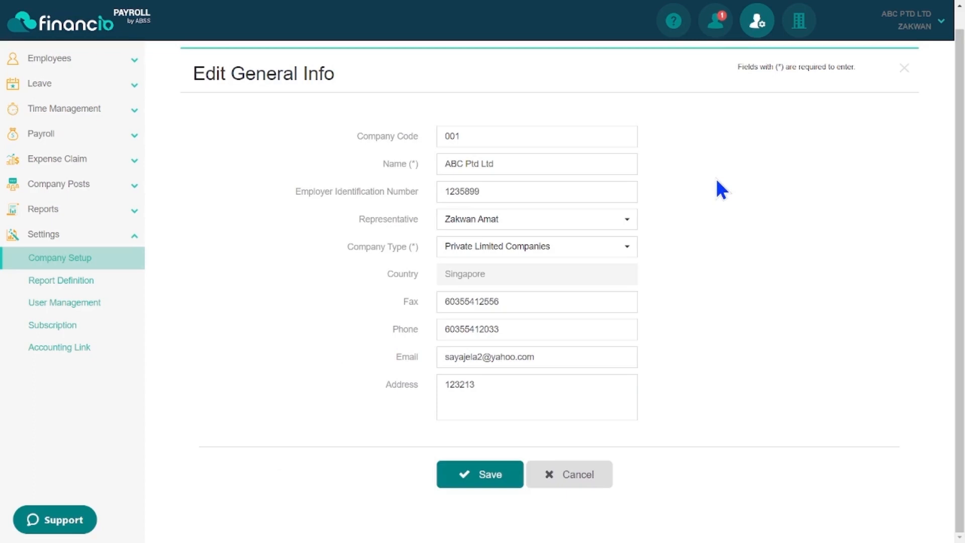
pyautogui.click(627, 222)
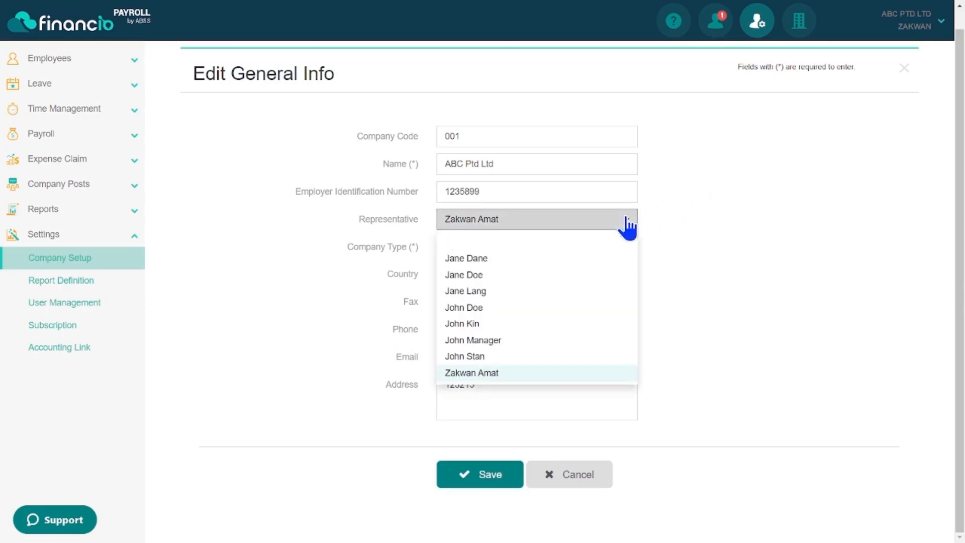
pyautogui.click(692, 203)
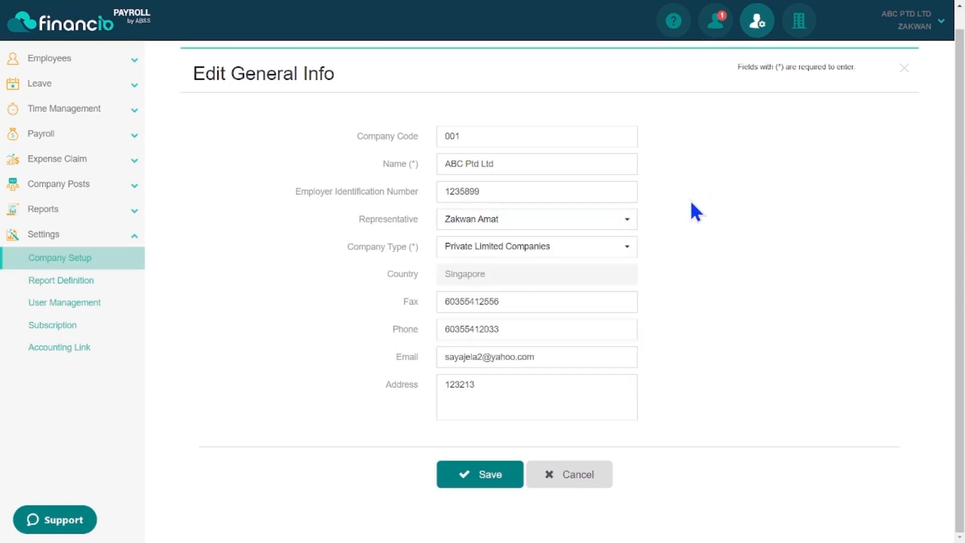
pyautogui.click(631, 248)
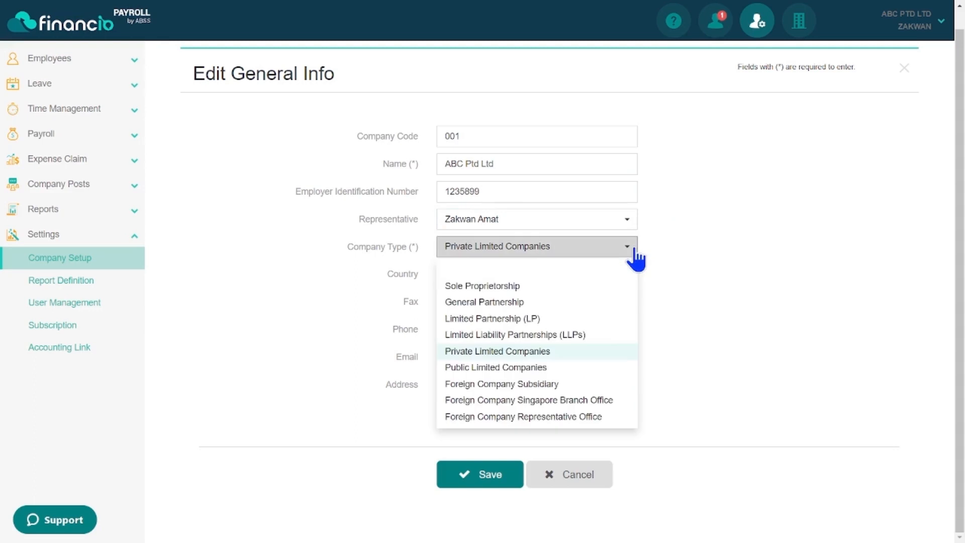
pyautogui.click(586, 354)
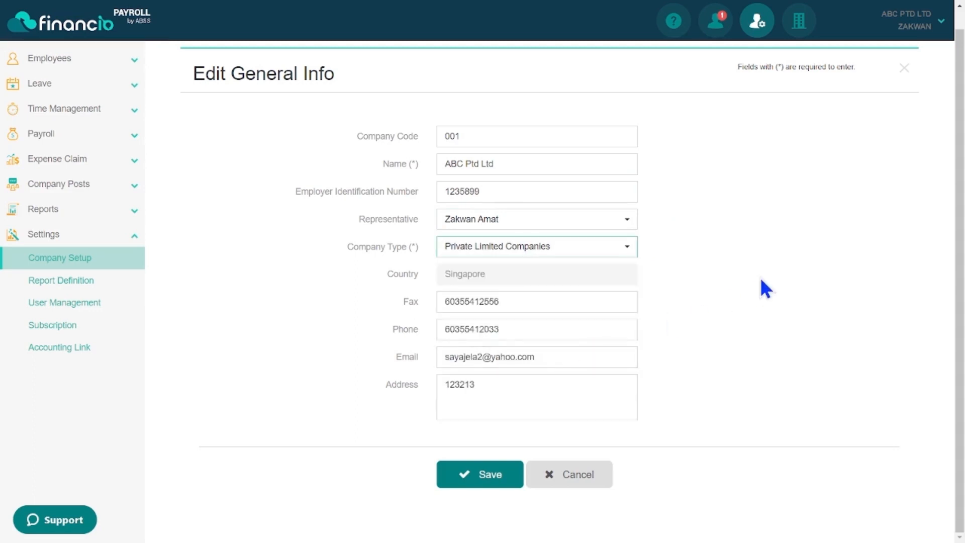
pyautogui.click(470, 485)
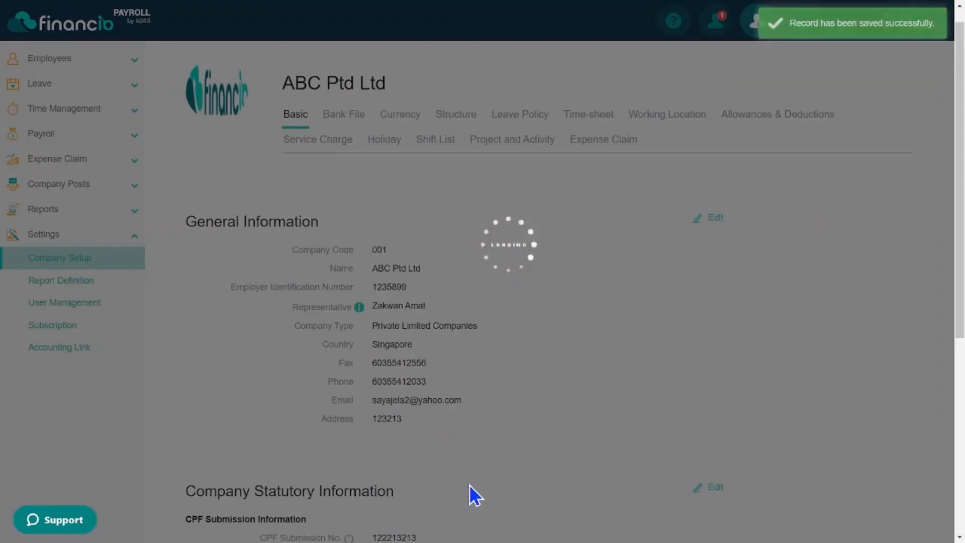
# Step: Open the company statutory information for editing, review its CPF, IRAS and bank details, and save it
pyautogui.scroll(-4, 563, 371)
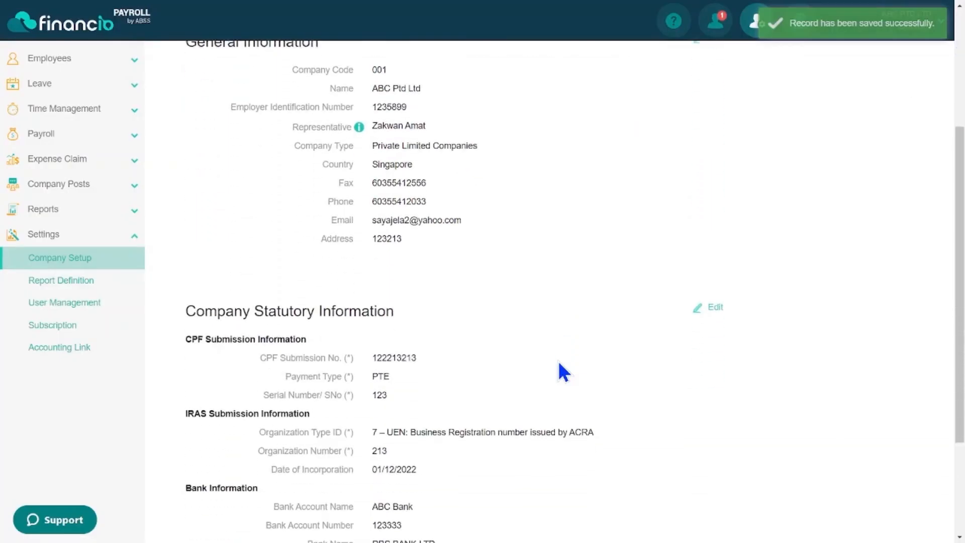
pyautogui.scroll(-3, 559, 370)
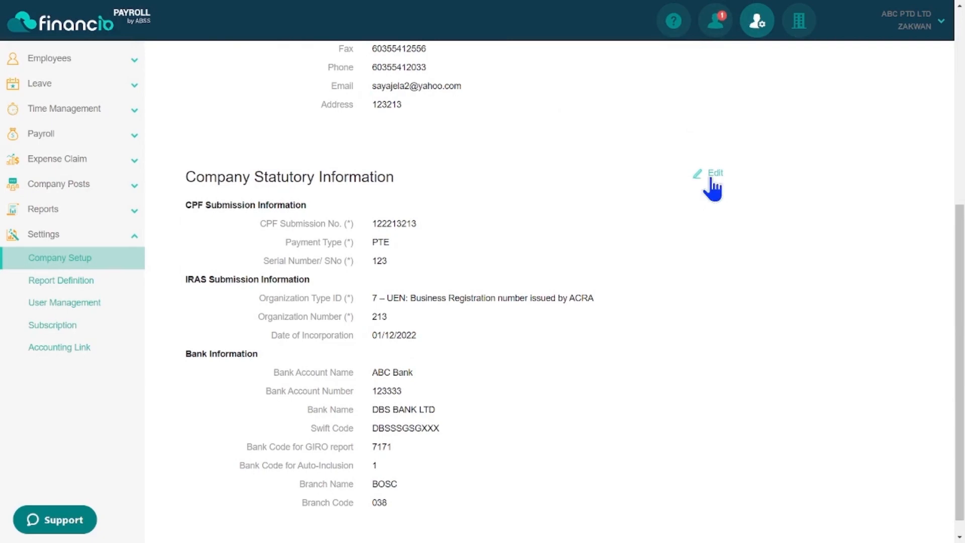
pyautogui.click(711, 176)
pyautogui.scroll(4, 711, 179)
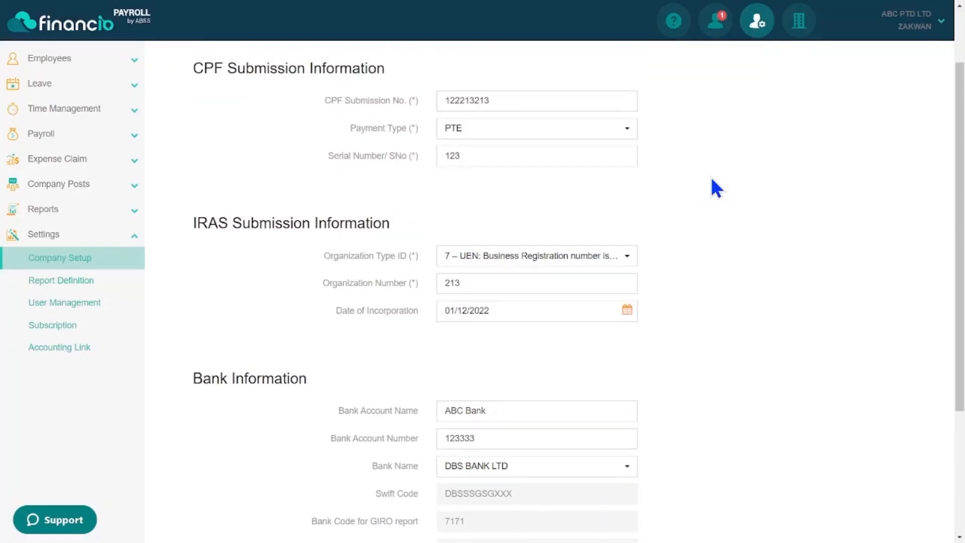
pyautogui.scroll(2, 716, 189)
pyautogui.scroll(-5, 711, 180)
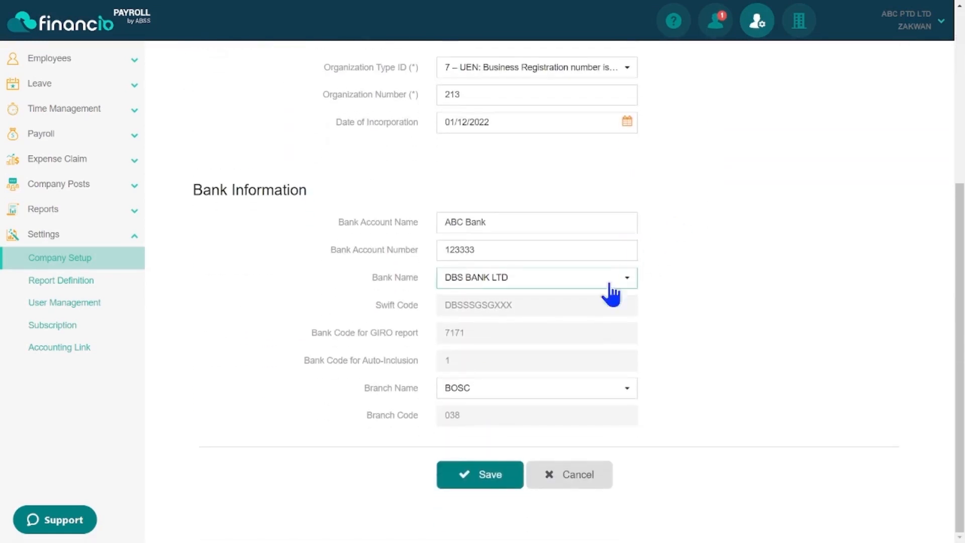
pyautogui.click(480, 481)
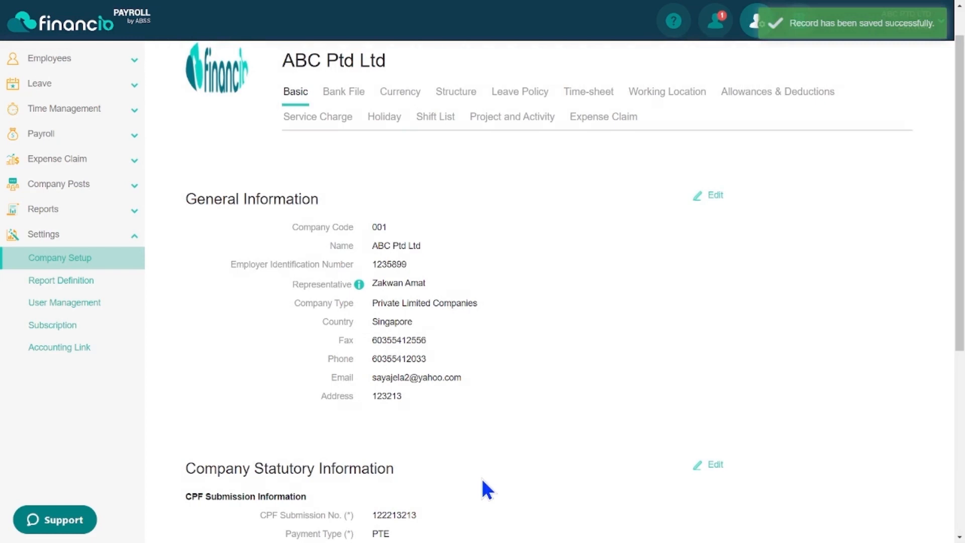
# Step: Enable DBS BANK LTD for company bank transfers in the bank file settings and save
pyautogui.click(334, 94)
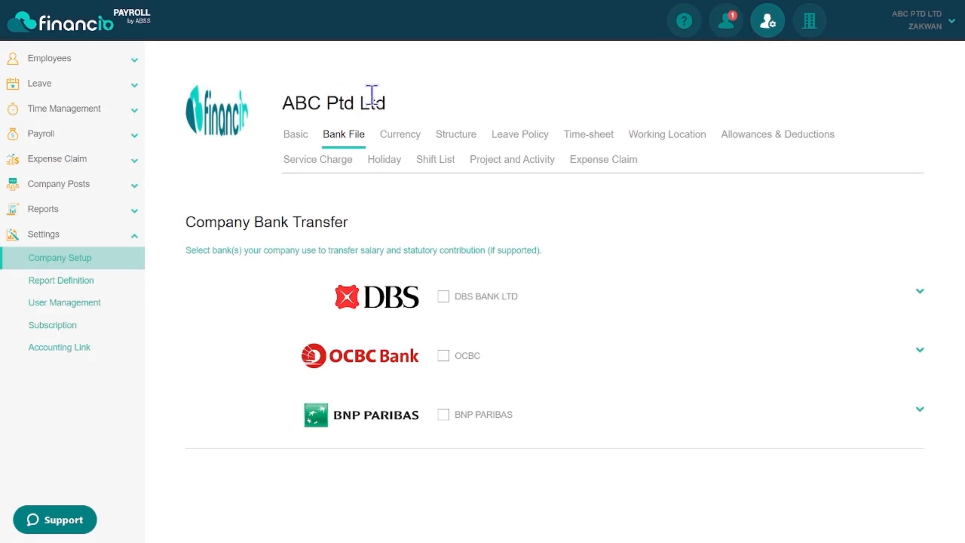
pyautogui.click(443, 296)
pyautogui.scroll(-3, 443, 301)
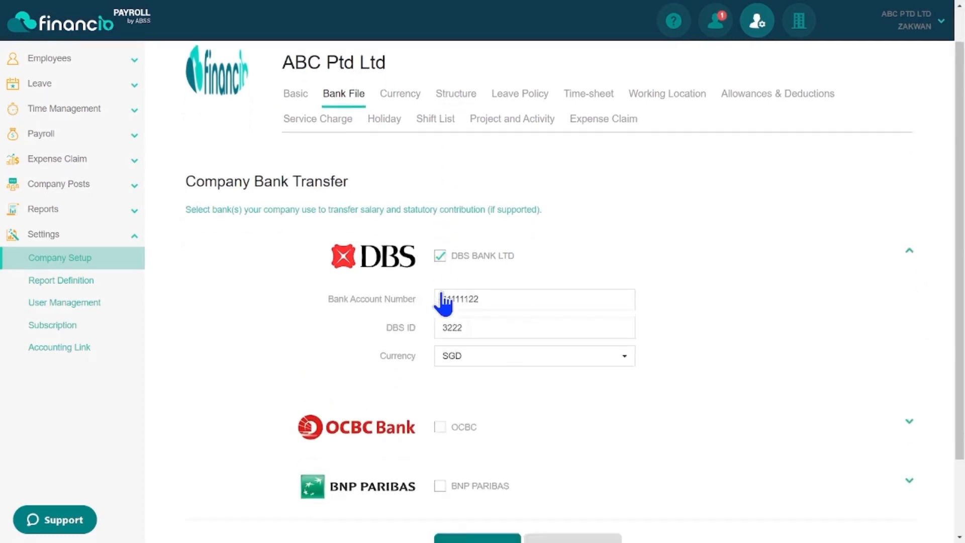
pyautogui.click(476, 453)
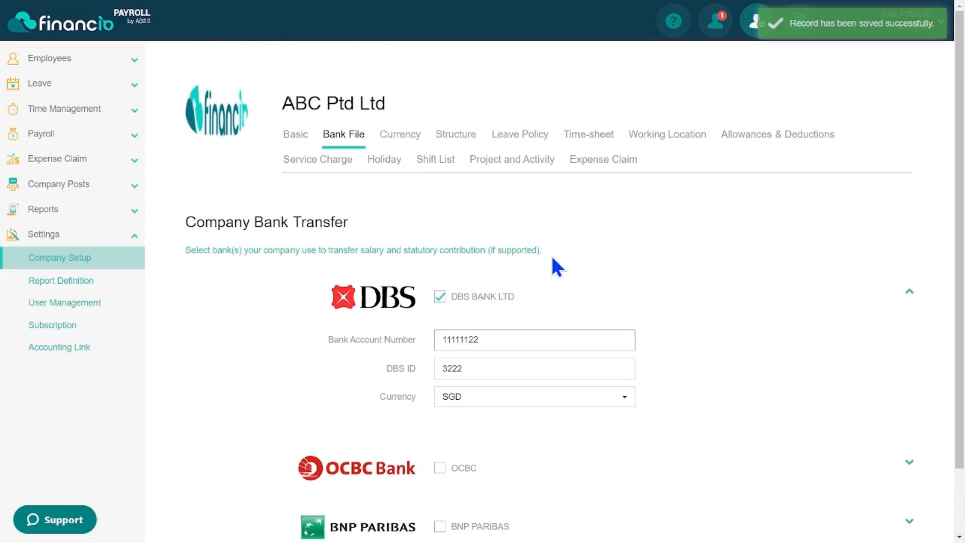
# Step: Add a currency with code MYR and name "Malaysian RInggit" to the company currencies and save it
pyautogui.click(404, 138)
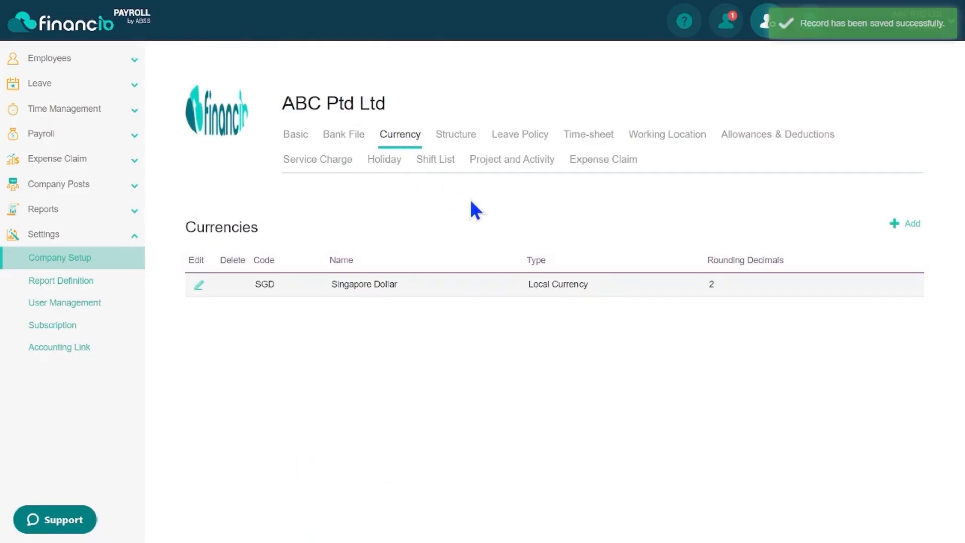
pyautogui.click(908, 236)
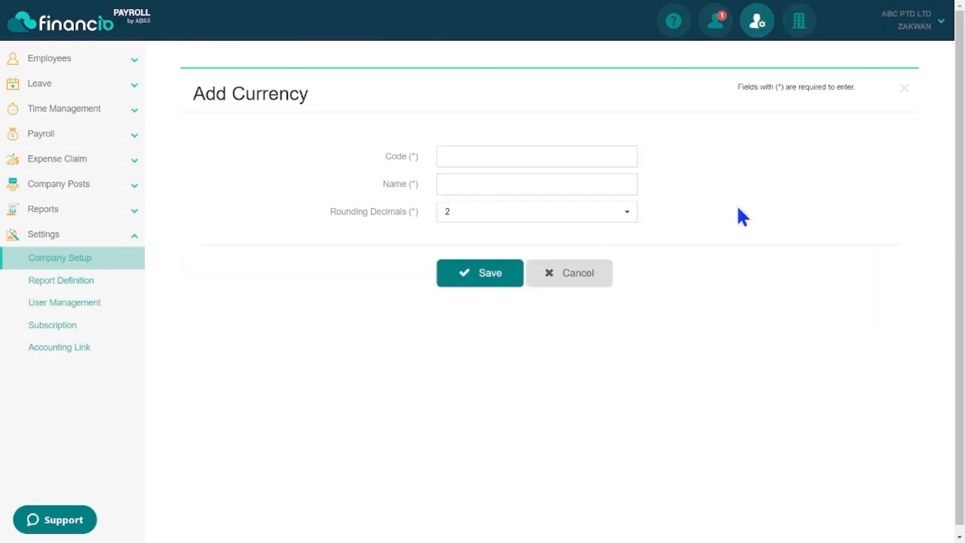
pyautogui.click(564, 153)
pyautogui.write('MYR')
pyautogui.press('Tab')
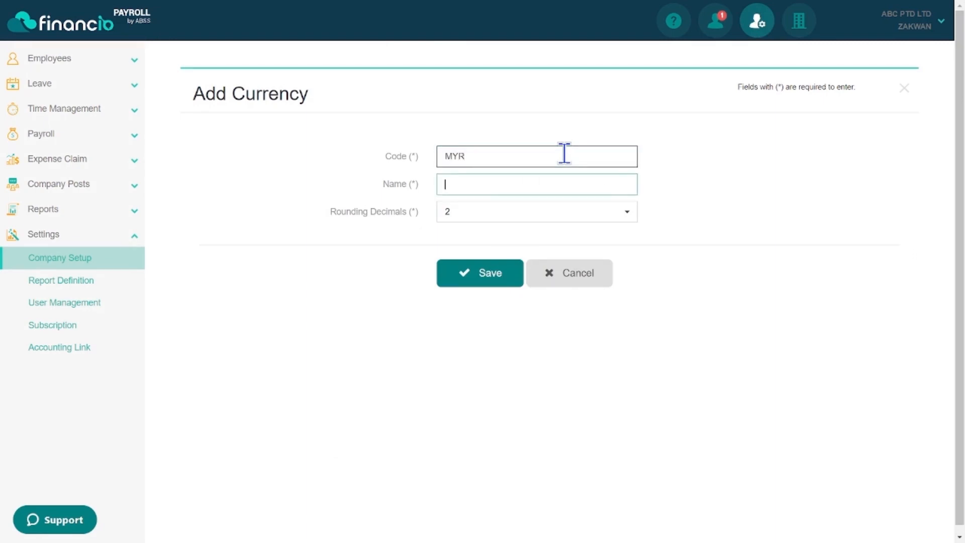
pyautogui.write('Malaysian RInggit')
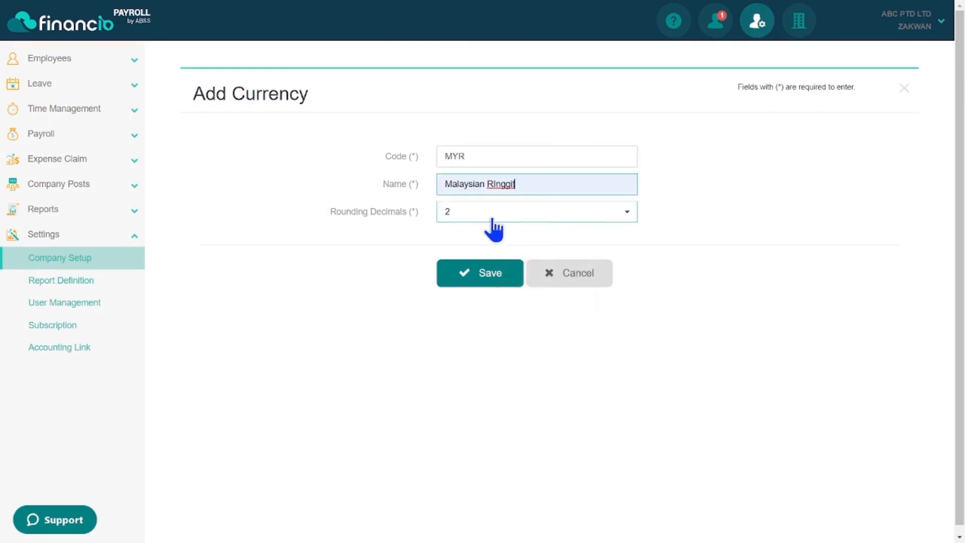
pyautogui.click(486, 272)
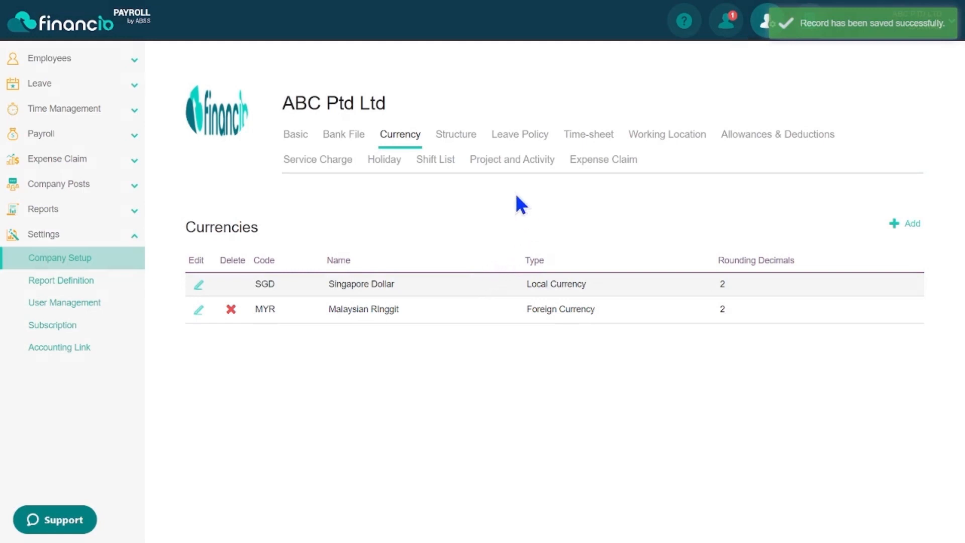
# Step: Add a department named FIN with the remark "FInance" to the company structure and save it
pyautogui.click(470, 146)
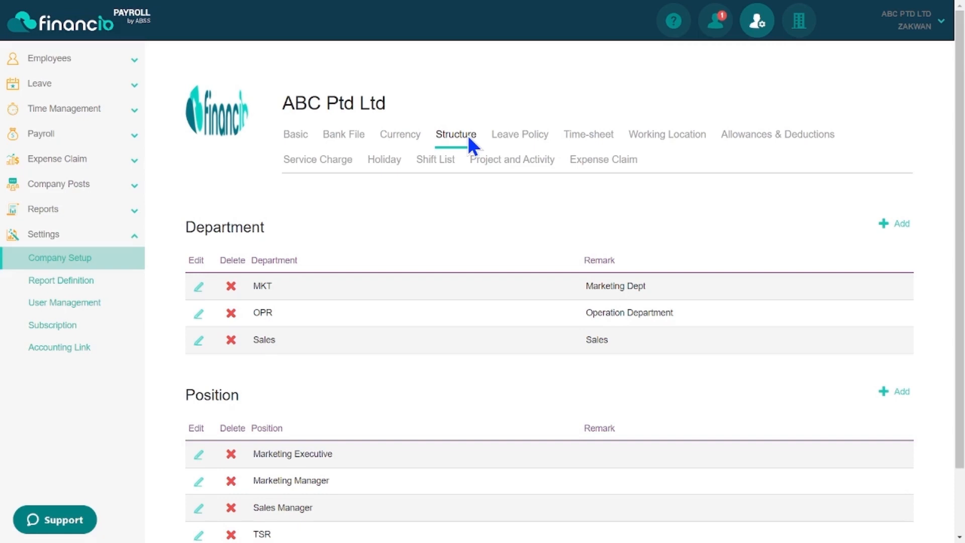
pyautogui.scroll(-1, 467, 144)
pyautogui.click(894, 169)
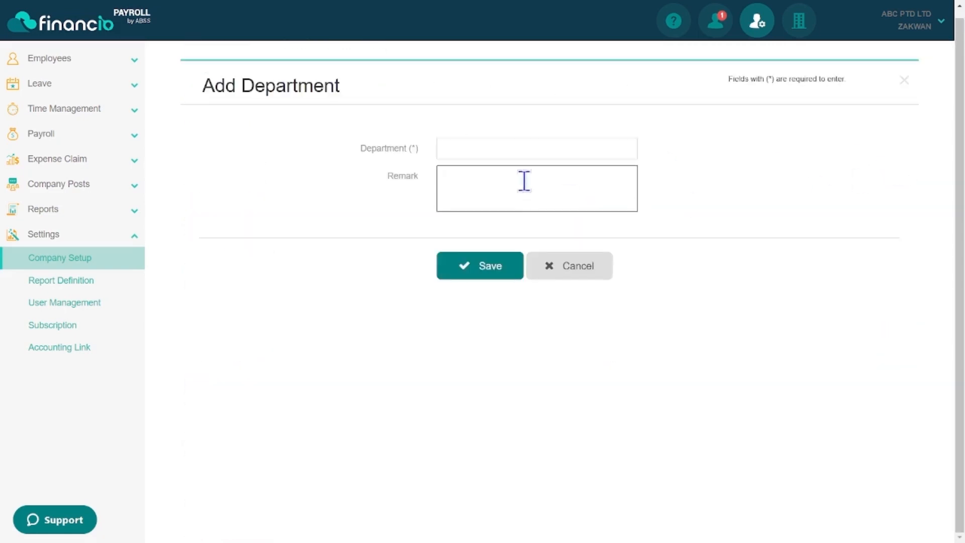
pyautogui.click(513, 151)
pyautogui.write('FIN')
pyautogui.press('Tab')
pyautogui.write('FI')
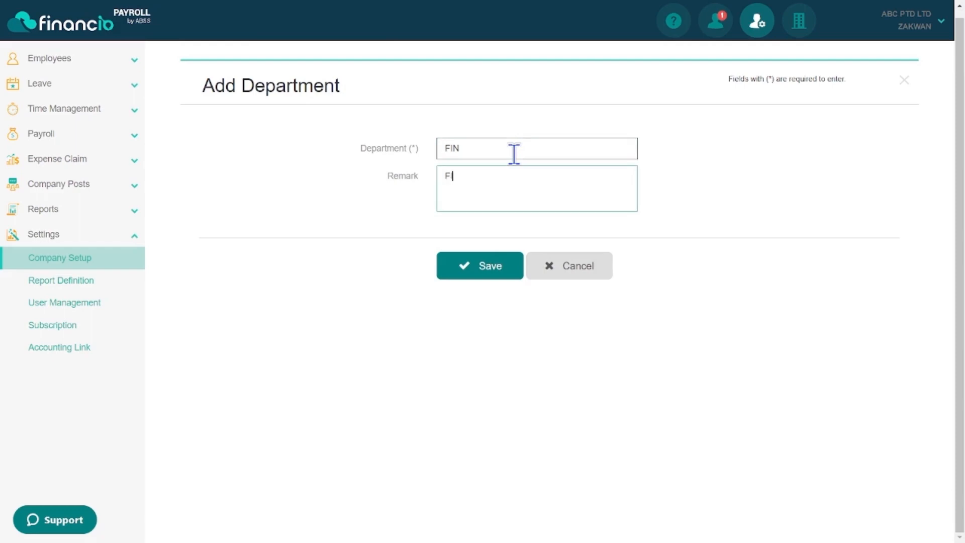
pyautogui.write('nance')
pyautogui.click(492, 262)
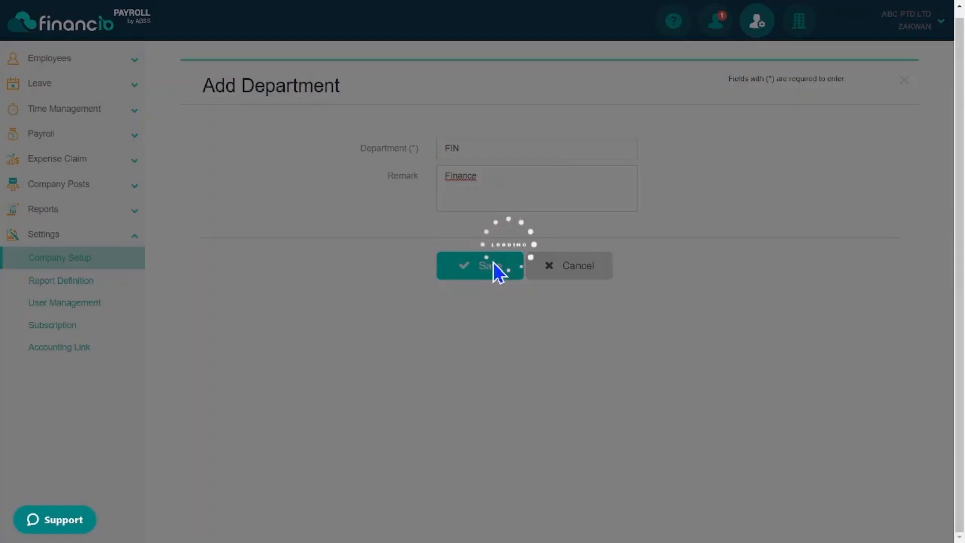
# Step: Add the position "Finance Manager" to the company structure and save it
pyautogui.scroll(-2, 493, 271)
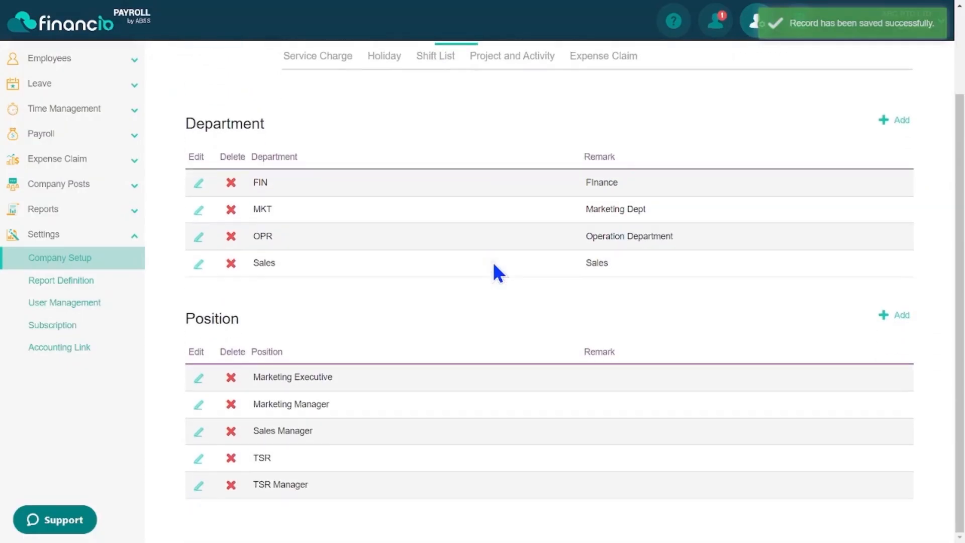
pyautogui.click(894, 317)
pyautogui.click(494, 150)
pyautogui.write('Fi')
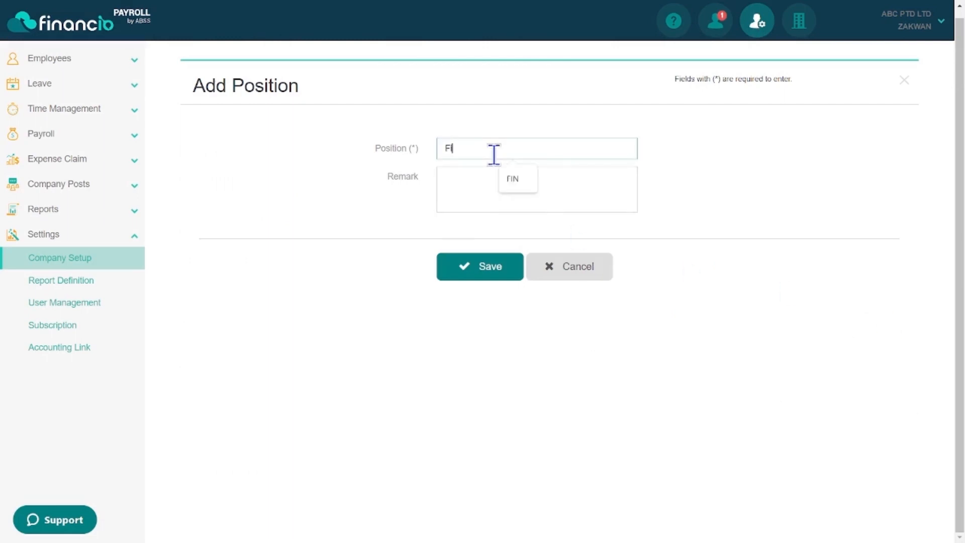
pyautogui.write('nance M')
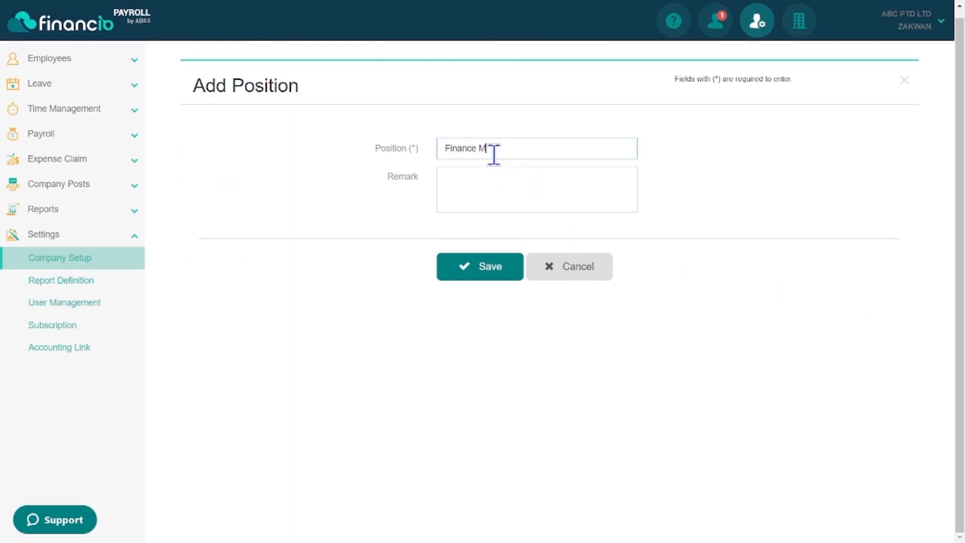
pyautogui.write('anager')
pyautogui.click(472, 267)
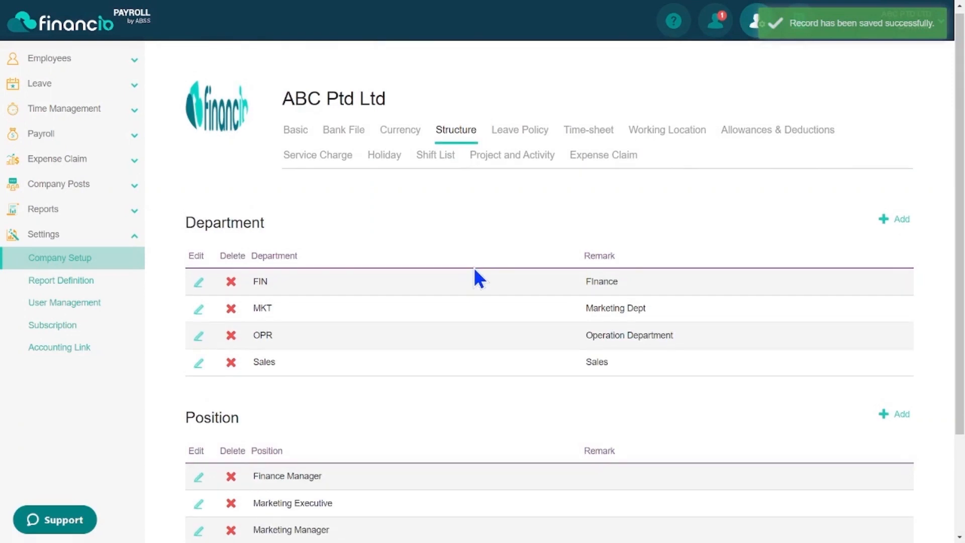
# Step: Set the annual leave policy to run From Service Start Date to End of the Year with Get full Bonus Days, and save it
pyautogui.click(508, 145)
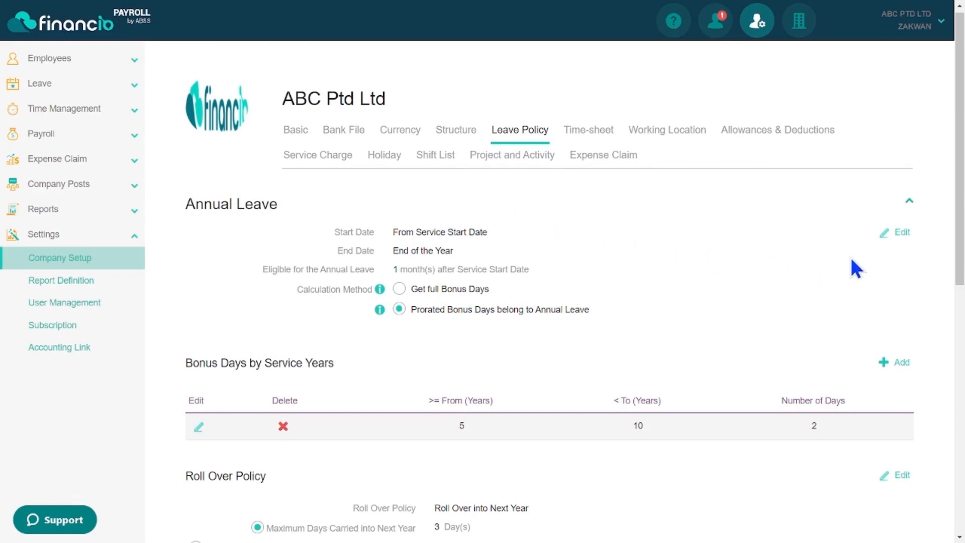
pyautogui.click(886, 233)
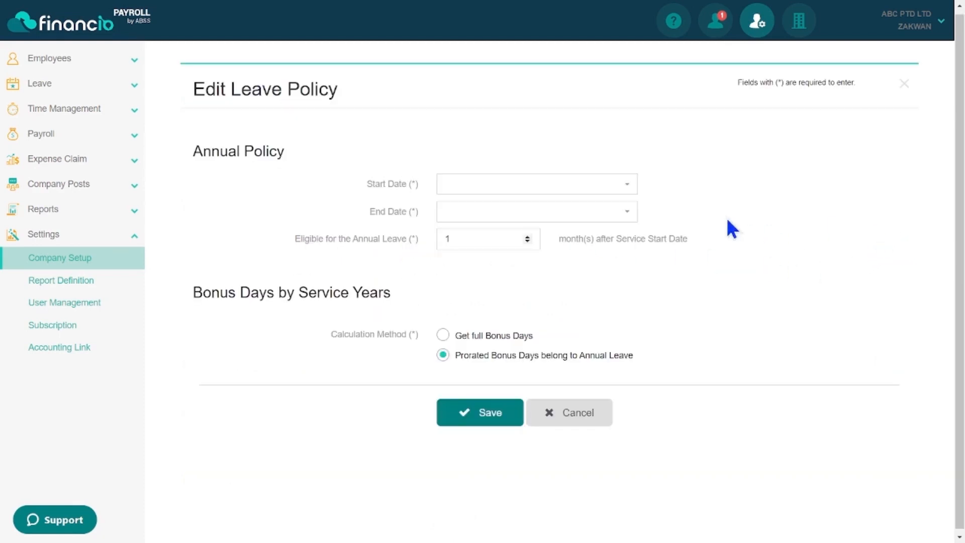
pyautogui.click(623, 186)
pyautogui.click(603, 208)
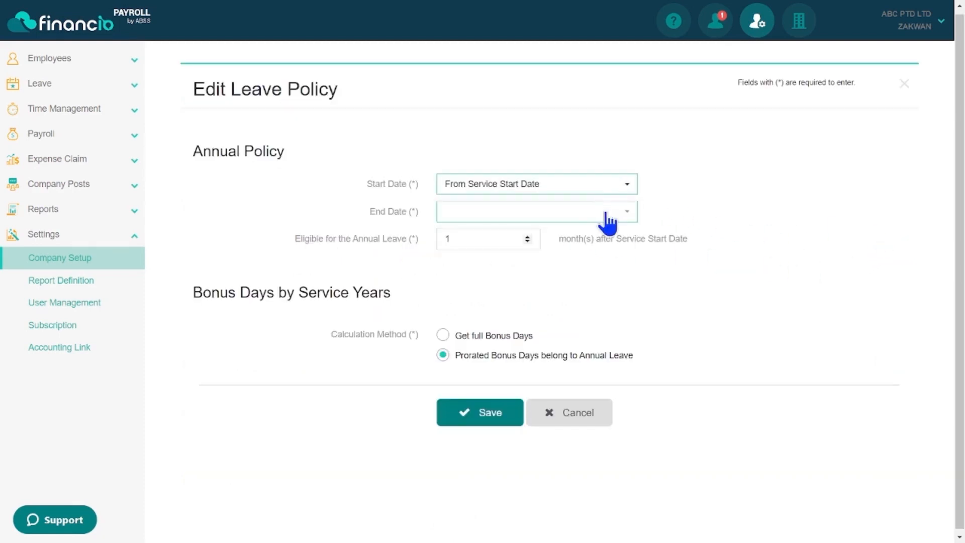
pyautogui.click(605, 217)
pyautogui.click(597, 234)
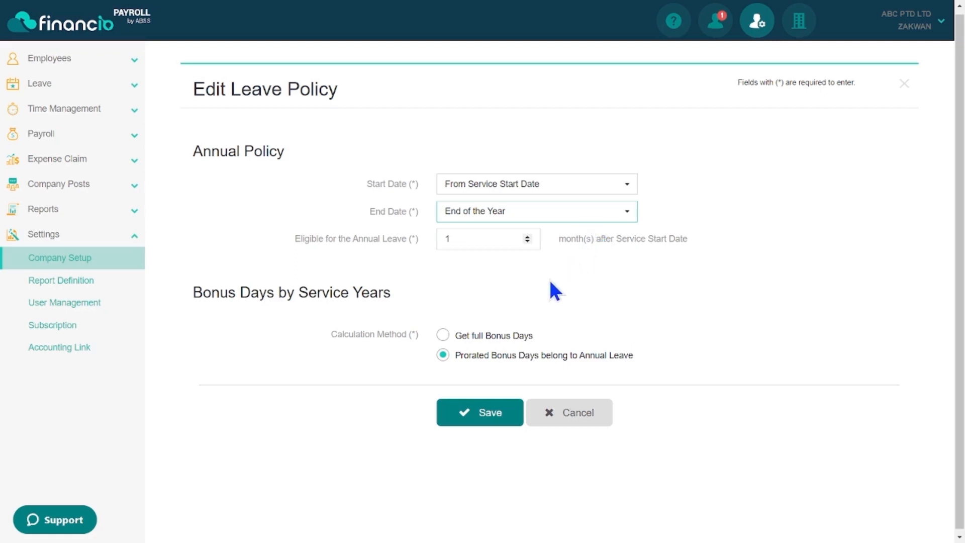
pyautogui.click(450, 331)
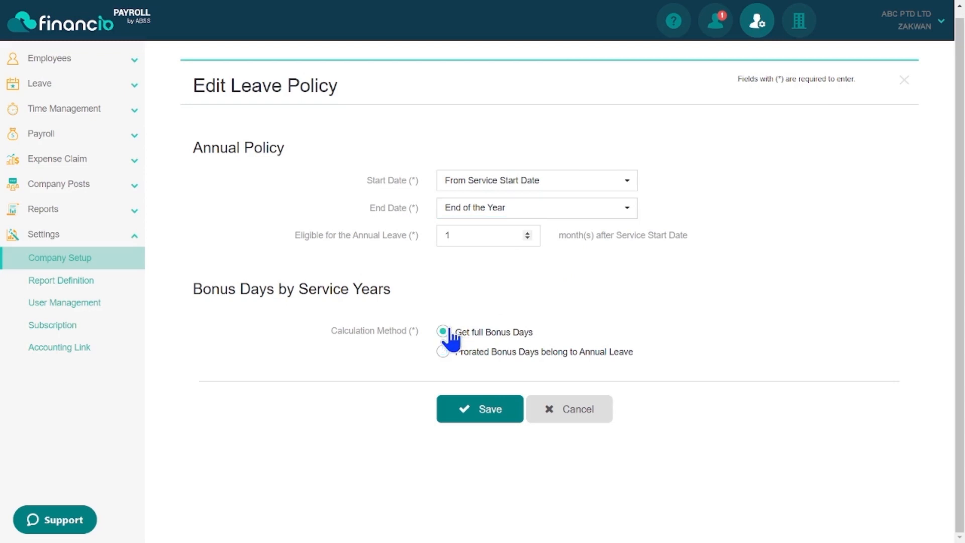
pyautogui.click(469, 405)
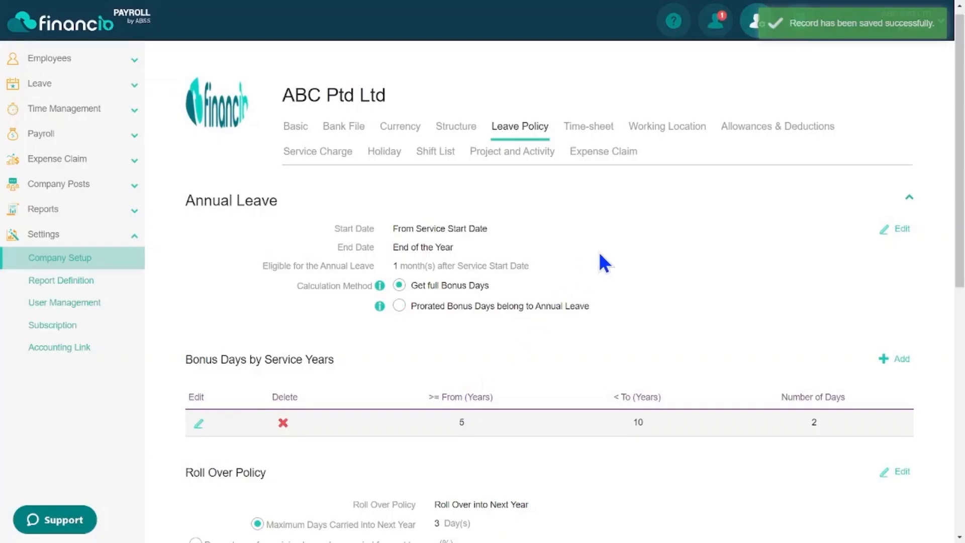
# Step: Add a bonus days tier for service from 10 to under 15 years granting 4.0 days, and save it
pyautogui.click(893, 359)
pyautogui.click(511, 177)
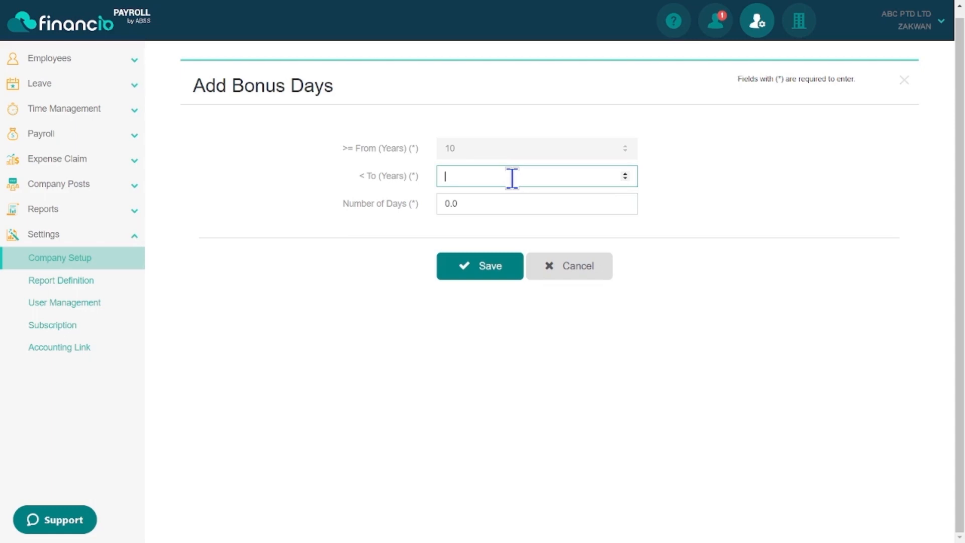
pyautogui.write('15')
pyautogui.click(503, 203)
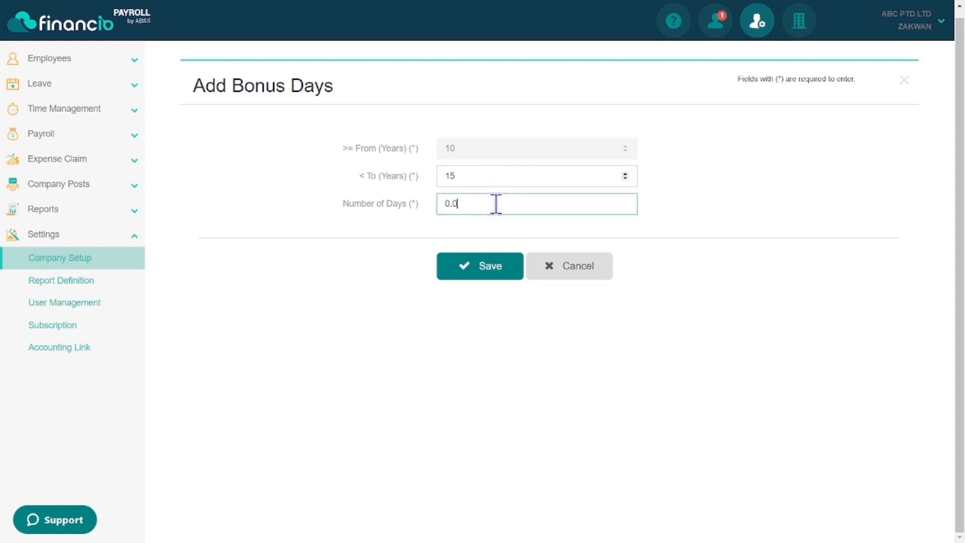
pyautogui.write('4')
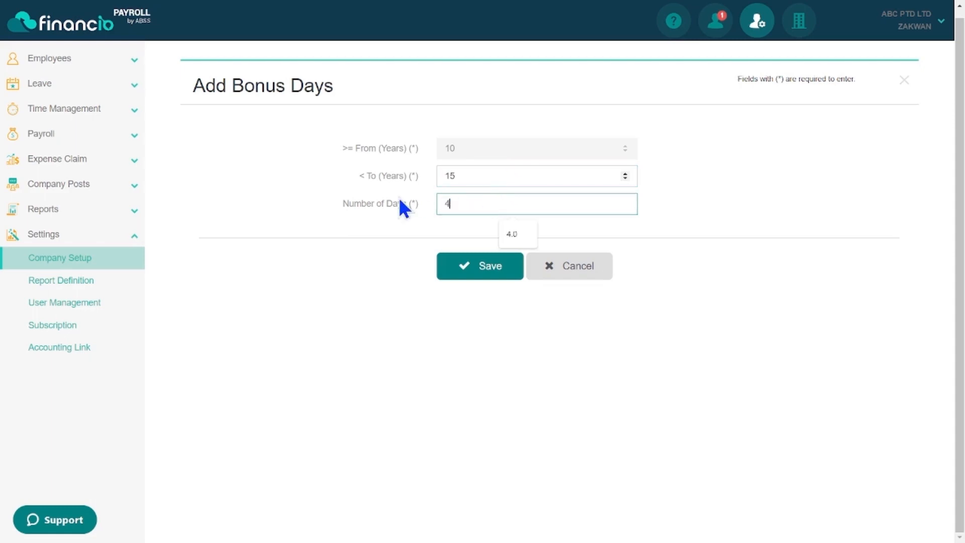
pyautogui.click(511, 235)
pyautogui.click(480, 264)
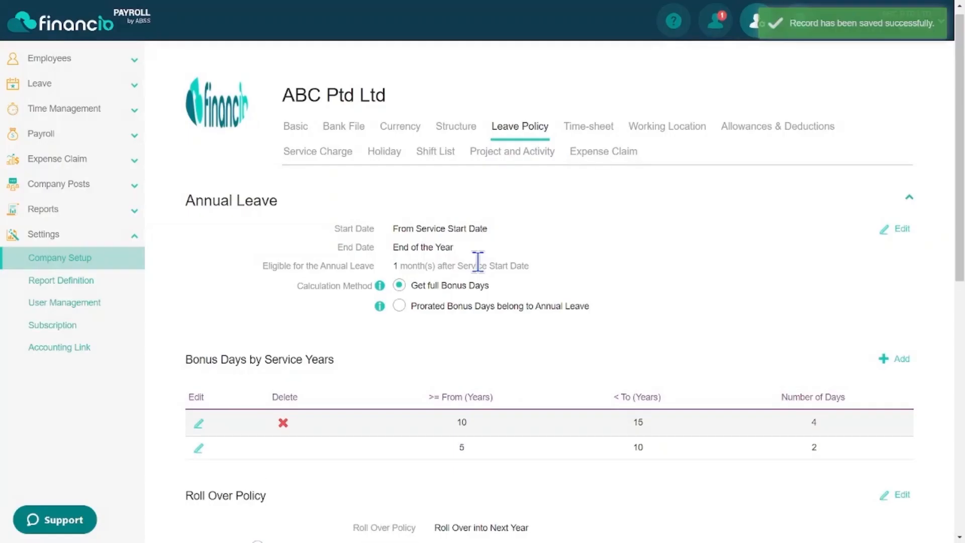
# Step: Set the annual leave roll over policy to Roll Over into Next Year, maximum 3 days, expiring on day 1 of month 4, and save it
pyautogui.scroll(-3, 478, 261)
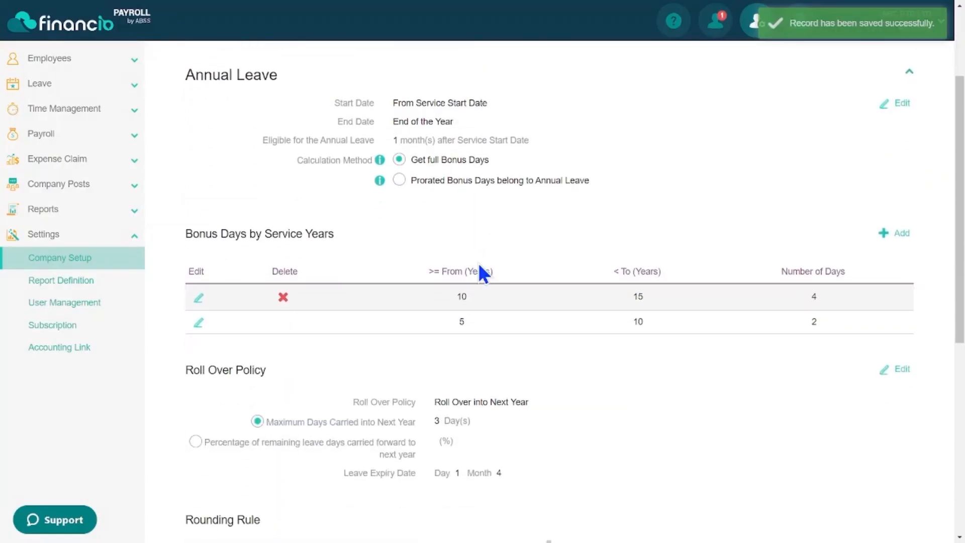
pyautogui.scroll(-2, 479, 263)
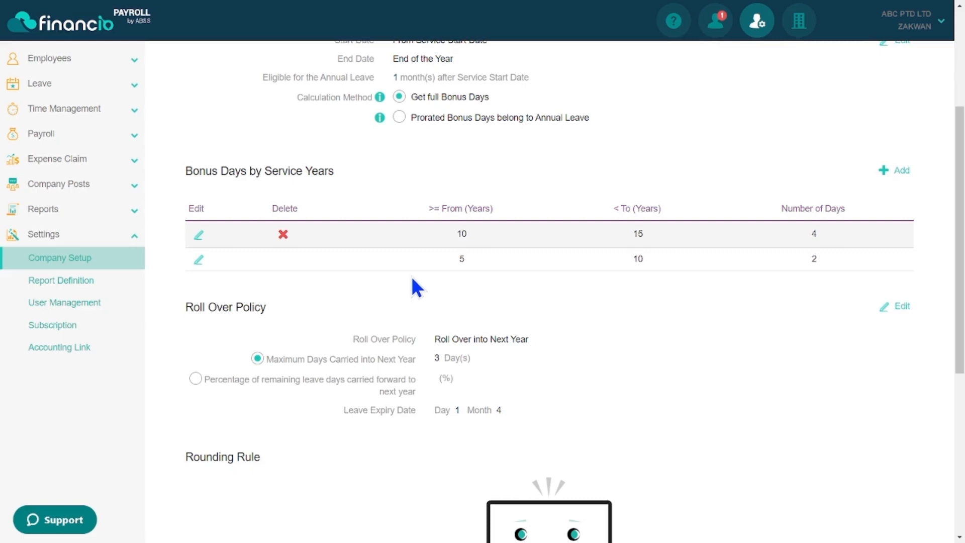
pyautogui.click(893, 307)
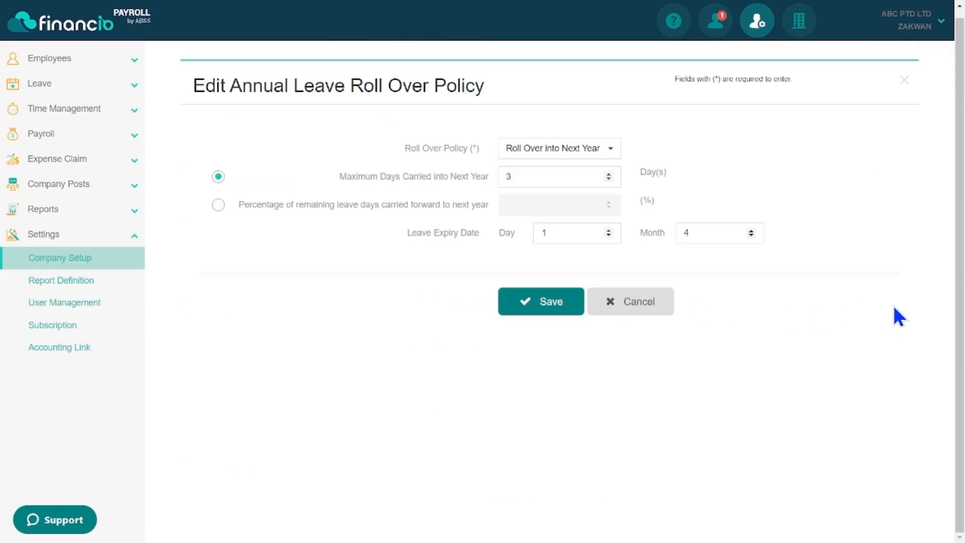
pyautogui.click(597, 150)
pyautogui.click(598, 187)
pyautogui.click(548, 179)
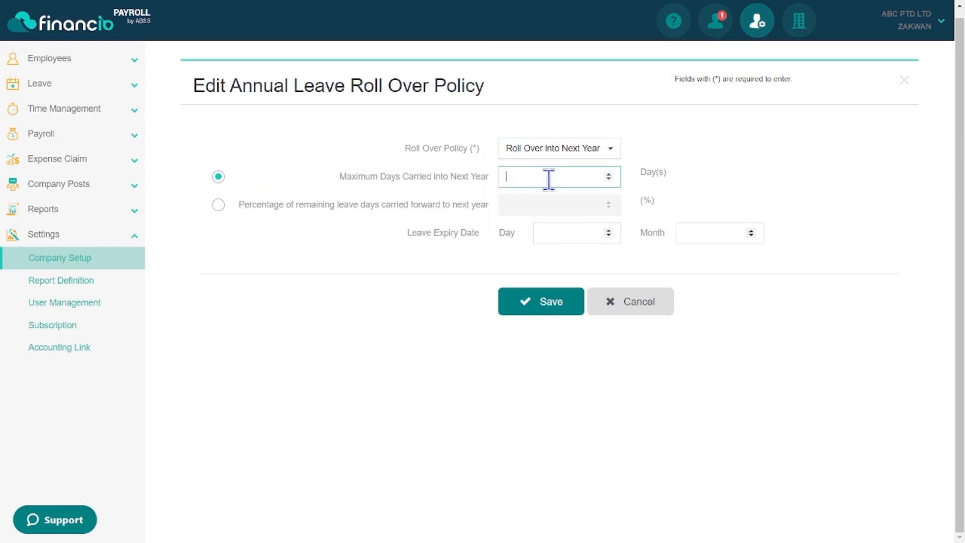
pyautogui.write('3')
pyautogui.click(558, 228)
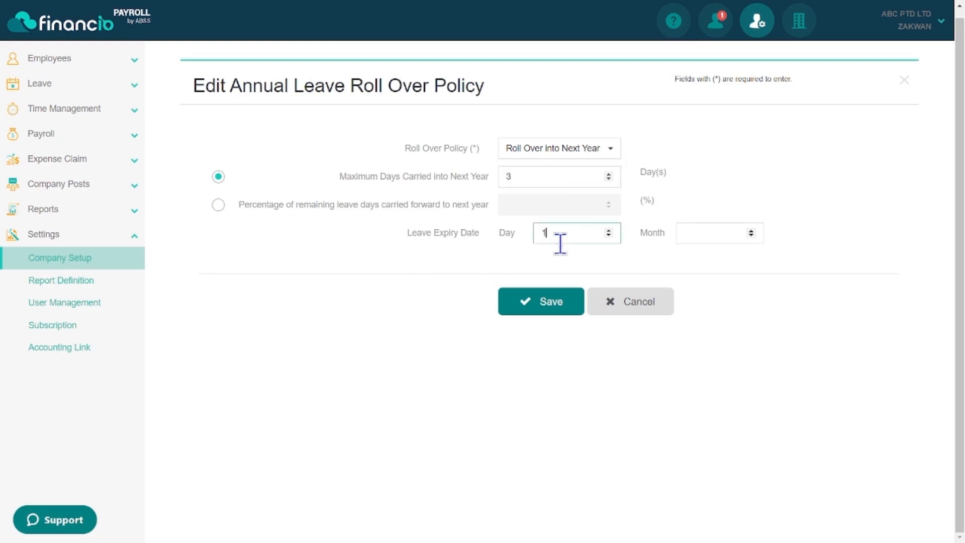
pyautogui.write('1')
pyautogui.click(726, 232)
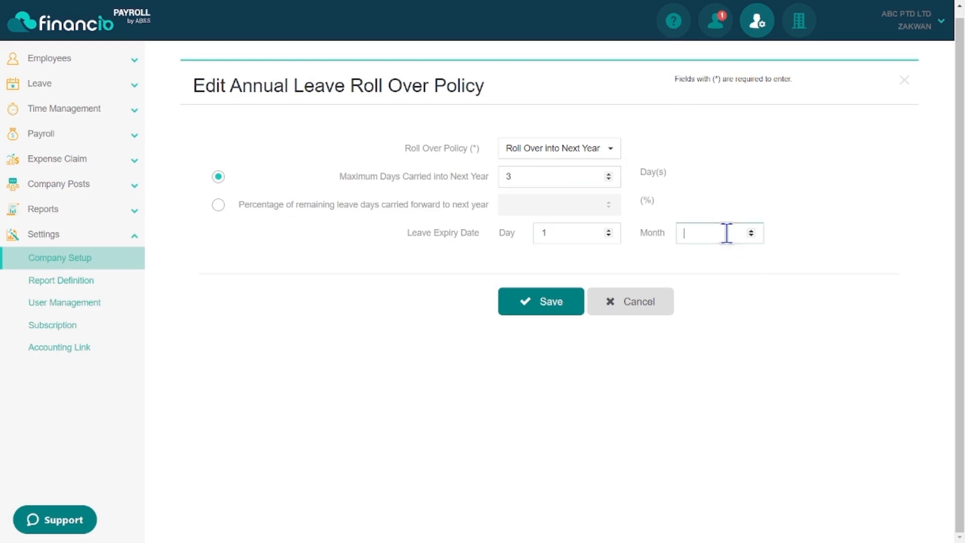
pyautogui.write('4')
pyautogui.click(532, 306)
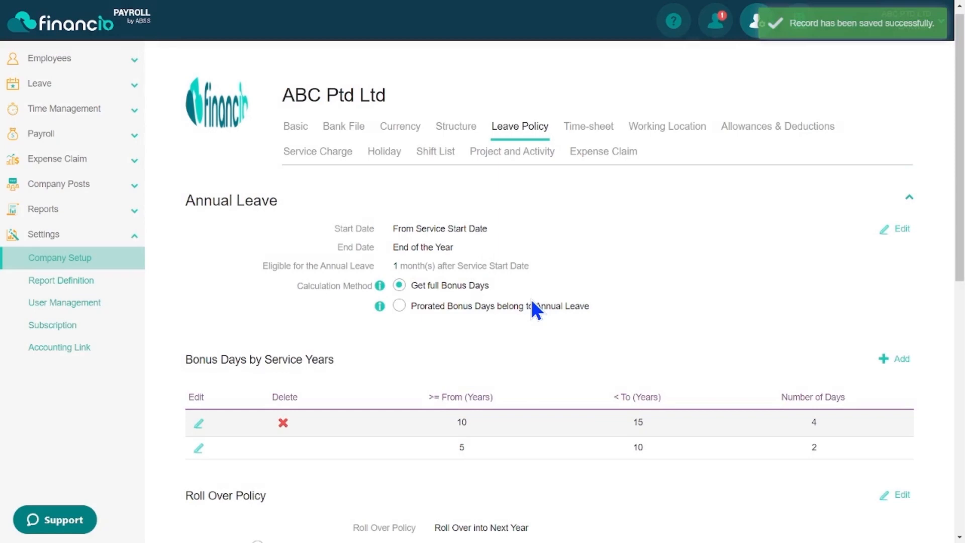
# Step: Start a new time-sheet policy named "ABC policy" with the Shift Scheduling mode
pyautogui.click(606, 132)
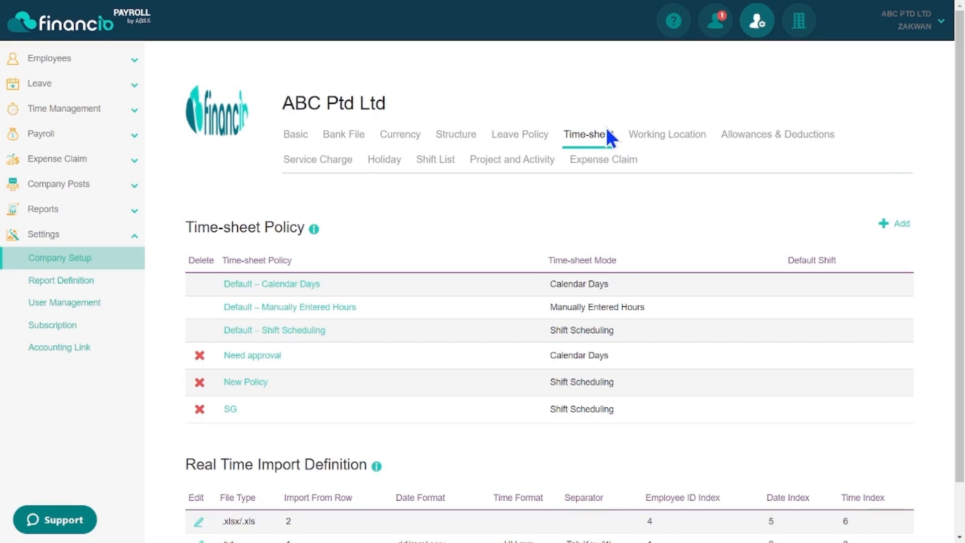
pyautogui.click(893, 224)
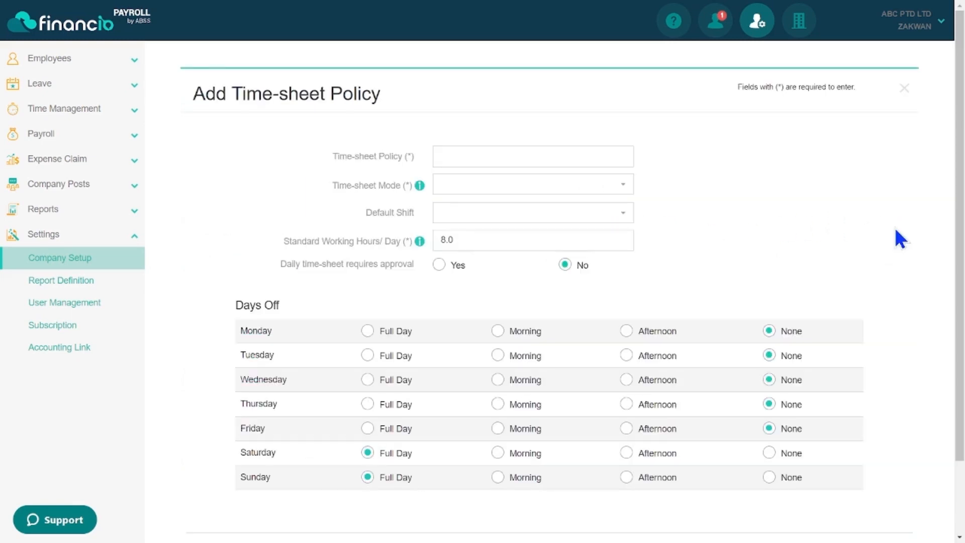
pyautogui.click(605, 156)
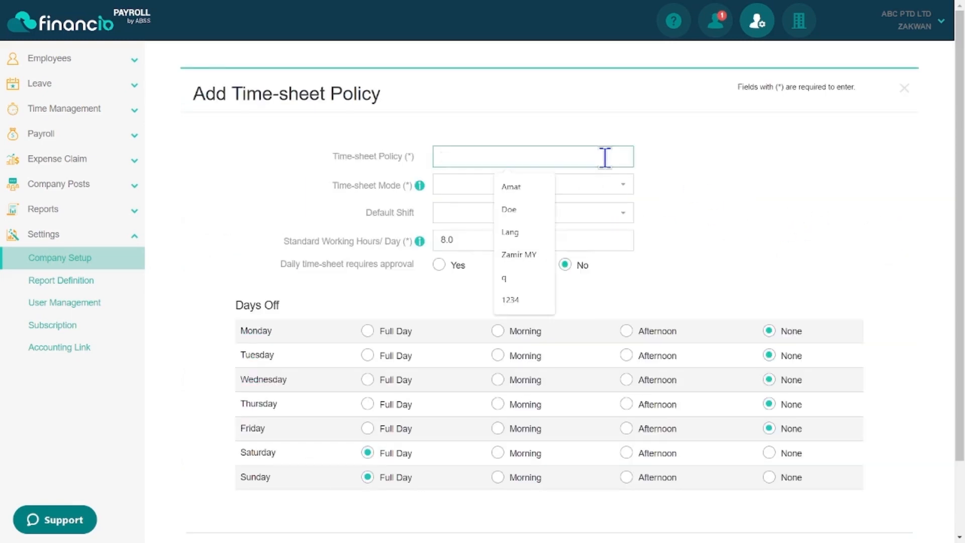
pyautogui.write('A')
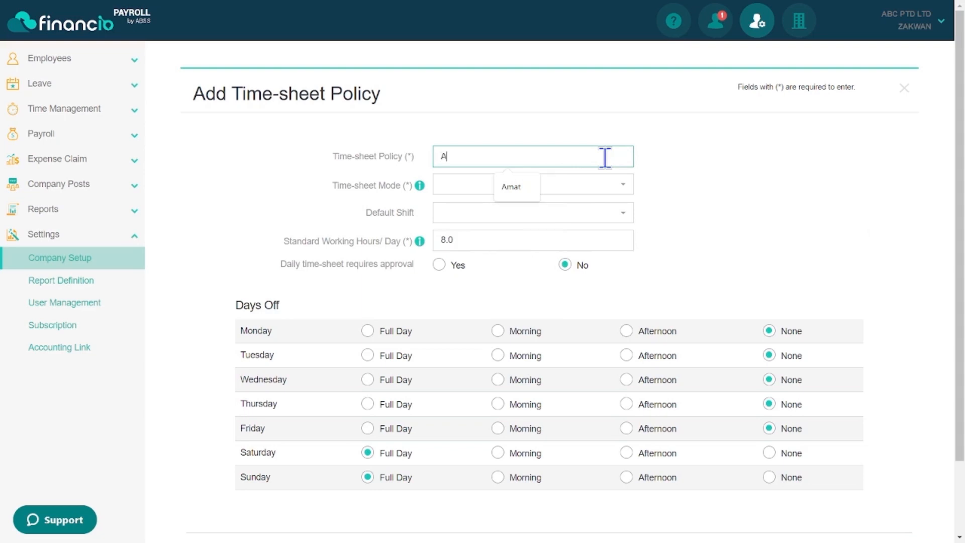
pyautogui.write('BC po')
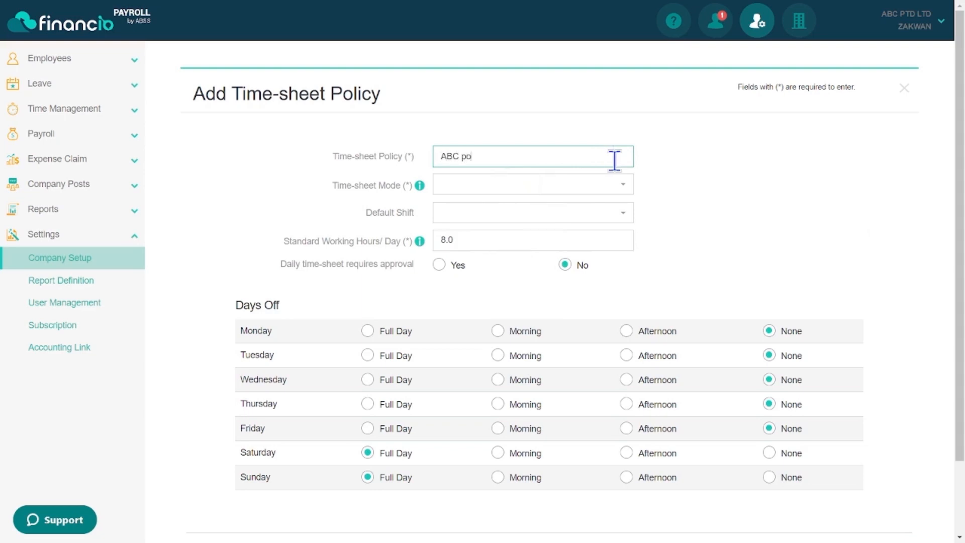
pyautogui.write('licy')
pyautogui.click(568, 196)
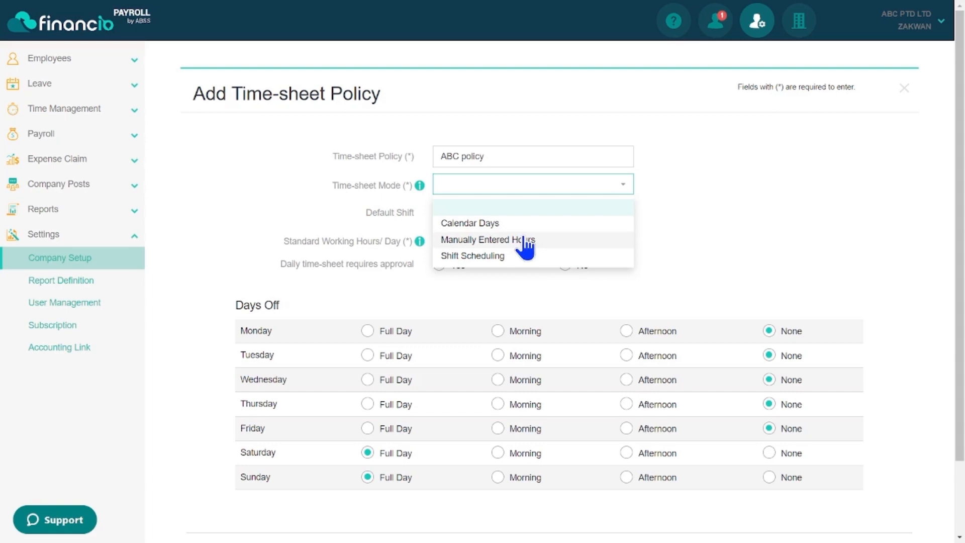
pyautogui.click(523, 257)
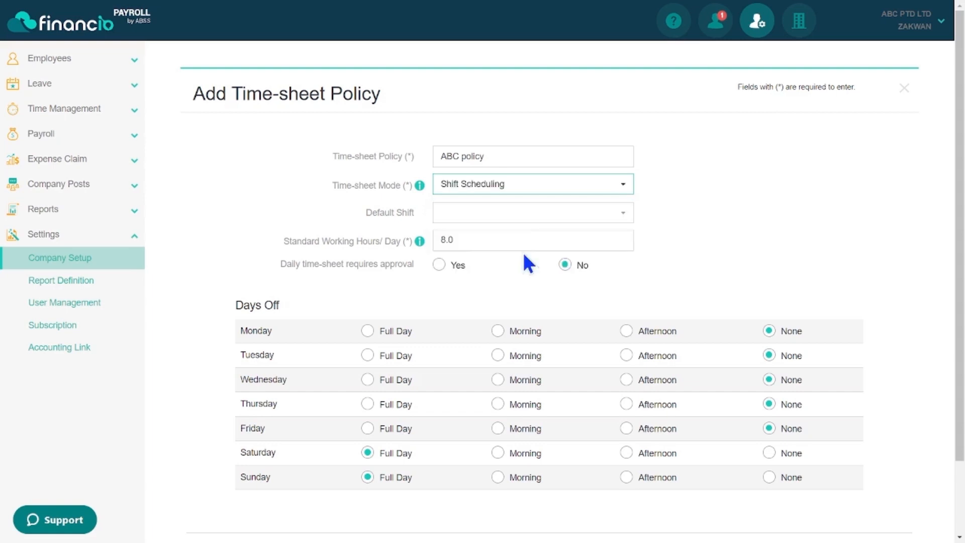
# Step: Leave the policy's default shift blank, set the daily time-sheet approval requirement to No, and save the time-sheet policy
pyautogui.click(539, 217)
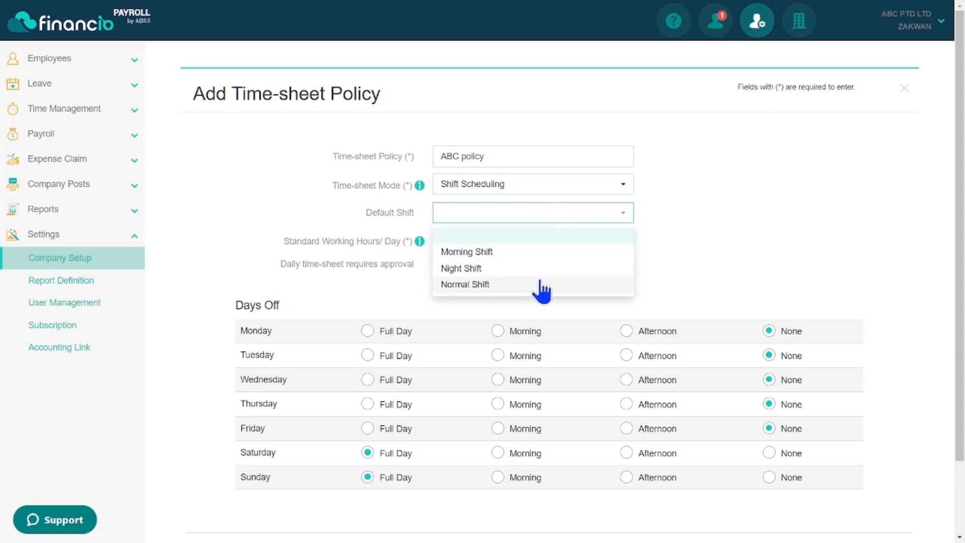
pyautogui.click(693, 232)
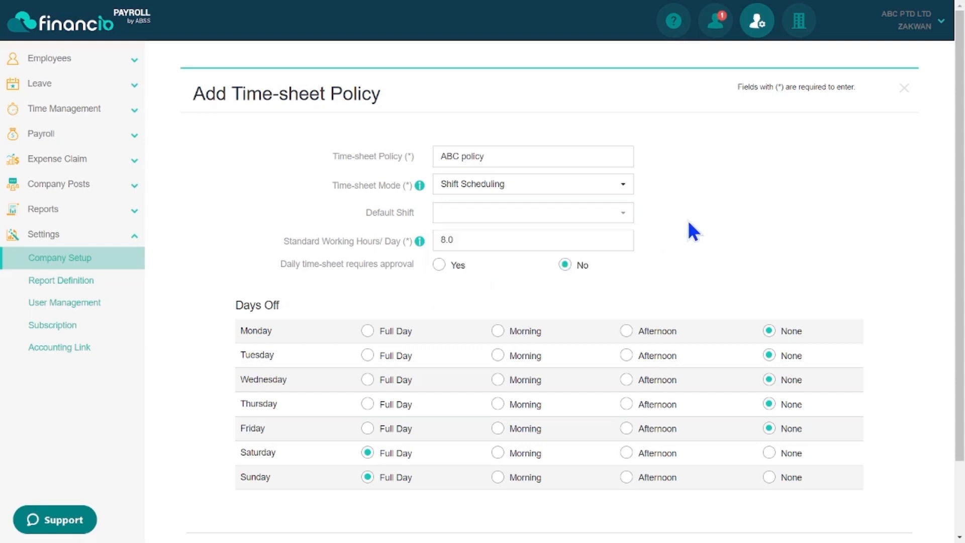
pyautogui.click(508, 240)
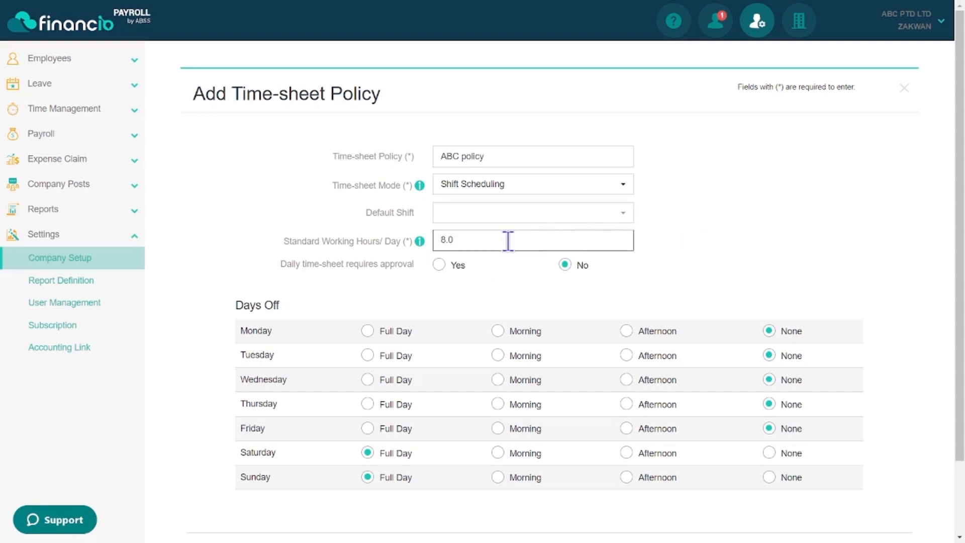
pyautogui.click(439, 264)
pyautogui.click(563, 265)
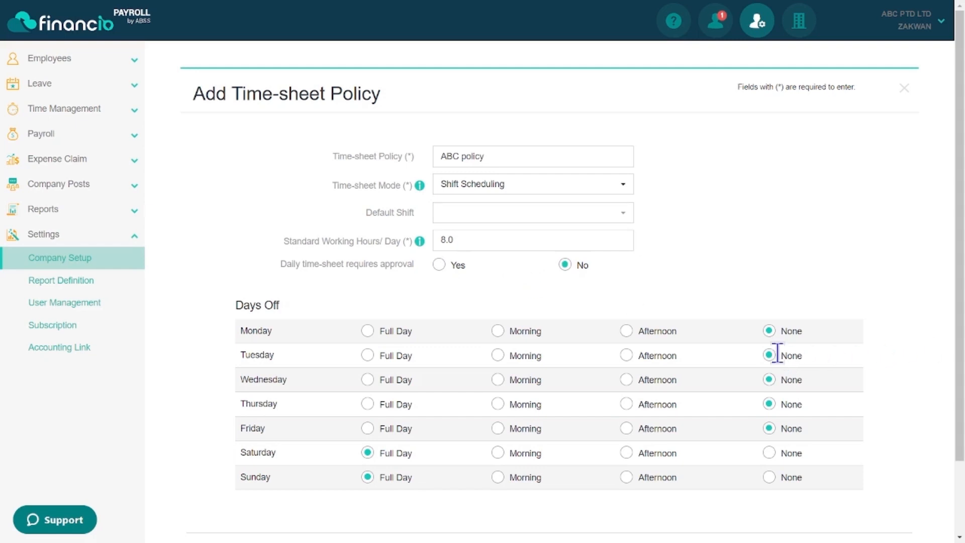
pyautogui.scroll(-2, 777, 354)
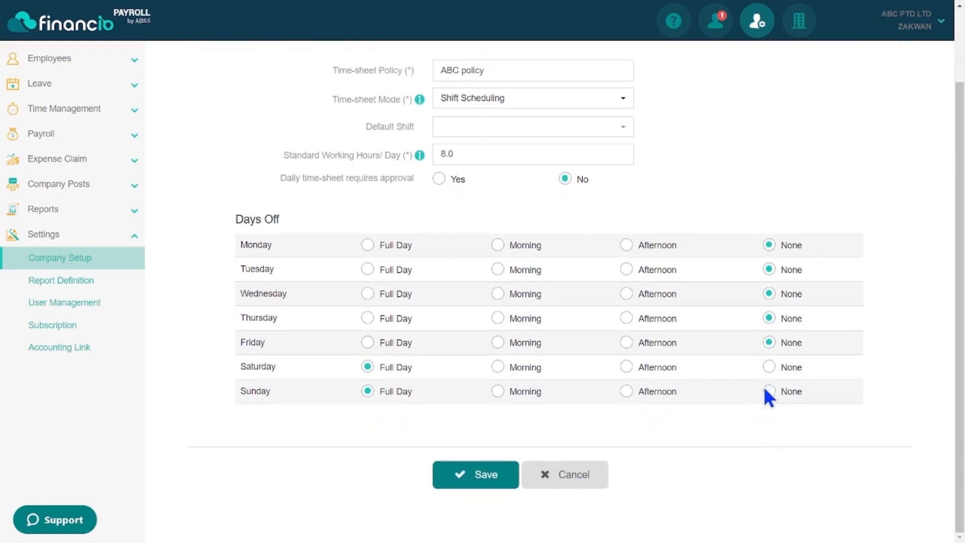
pyautogui.click(475, 473)
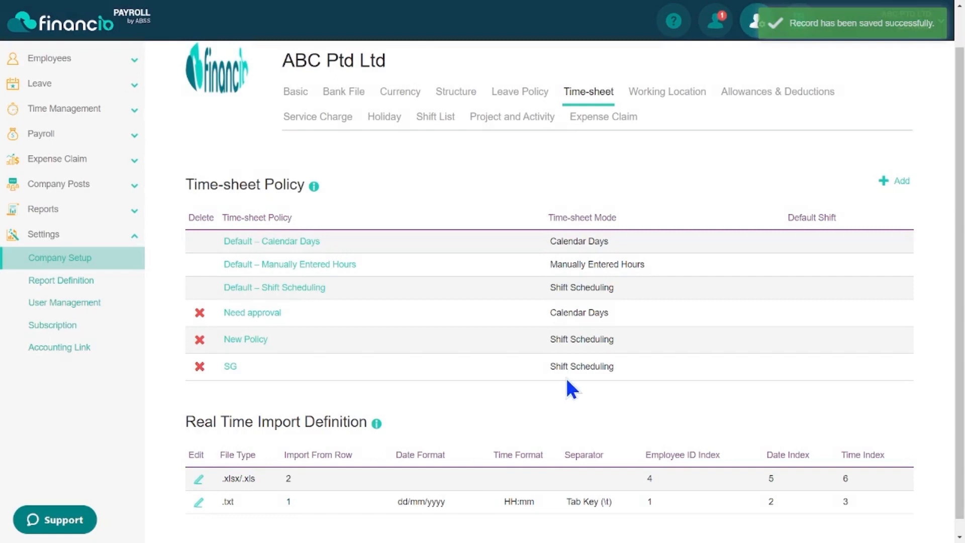
# Step: Start a new allowance named "Overtime" in the company's allowances and deductions setup
pyautogui.click(796, 91)
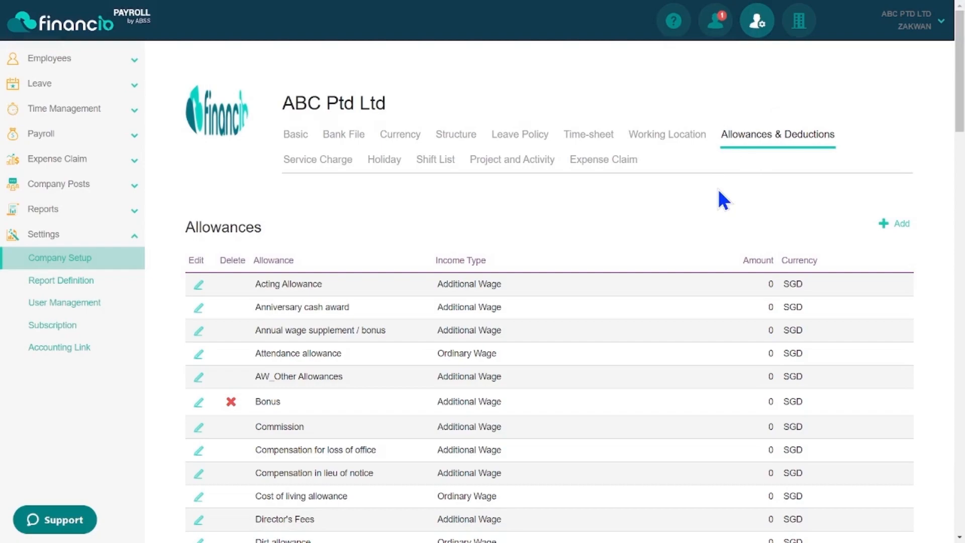
pyautogui.scroll(-20, 719, 191)
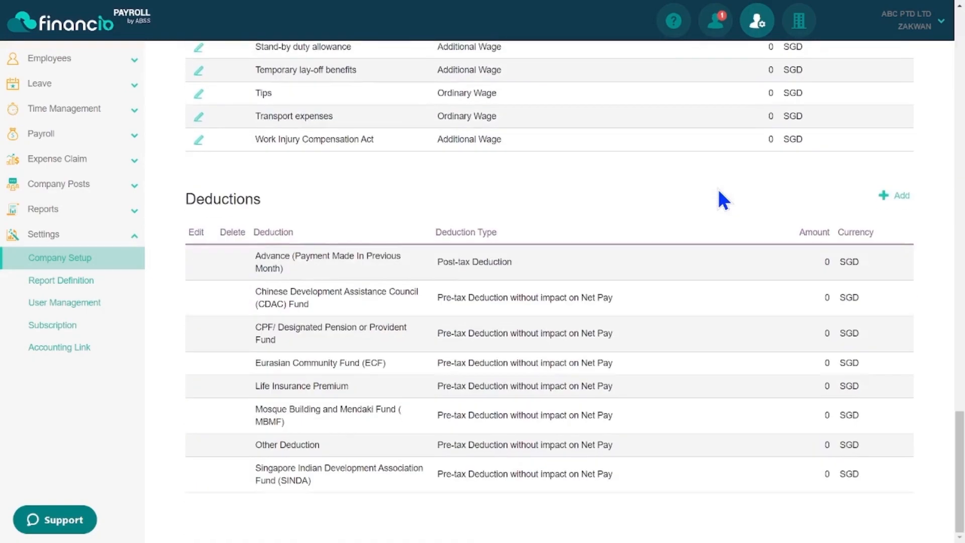
pyautogui.scroll(20, 719, 192)
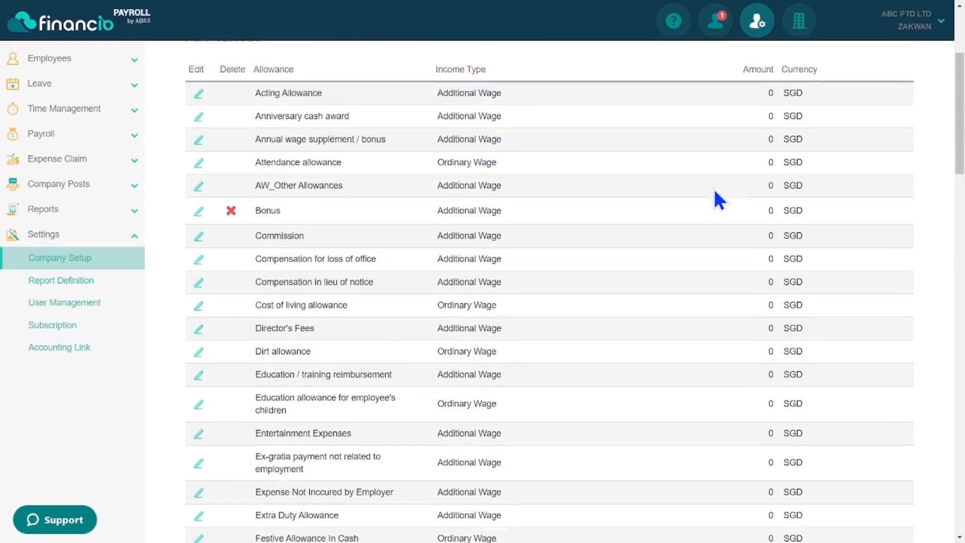
pyautogui.scroll(4, 719, 200)
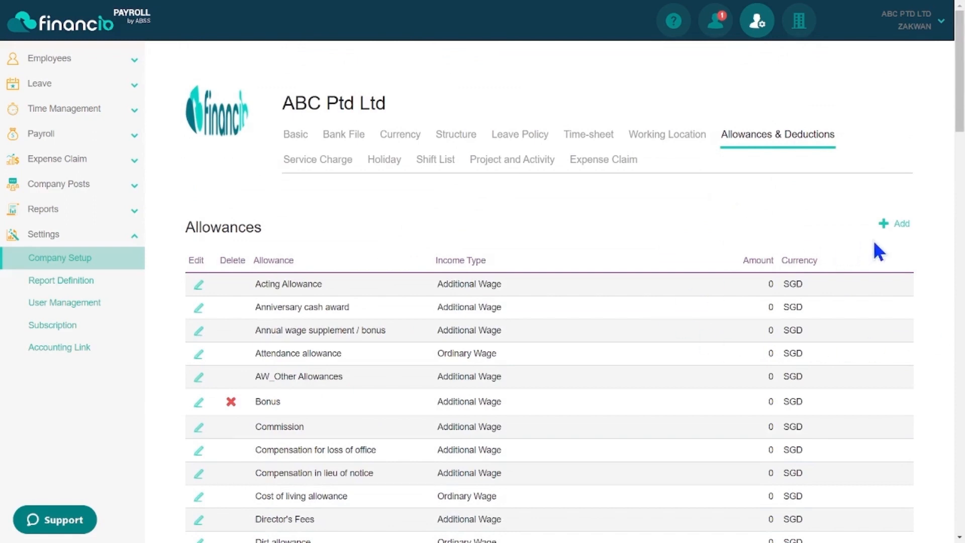
pyautogui.click(891, 227)
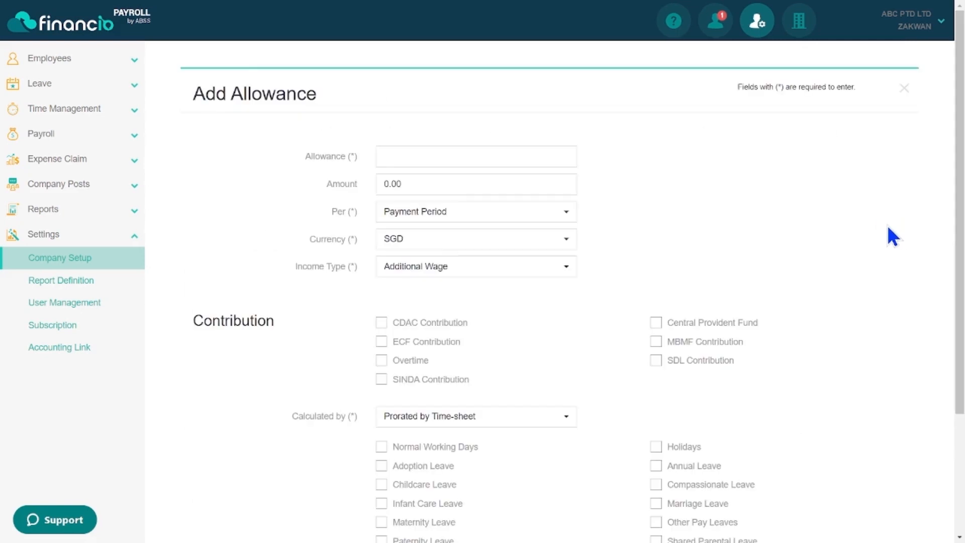
pyautogui.click(447, 157)
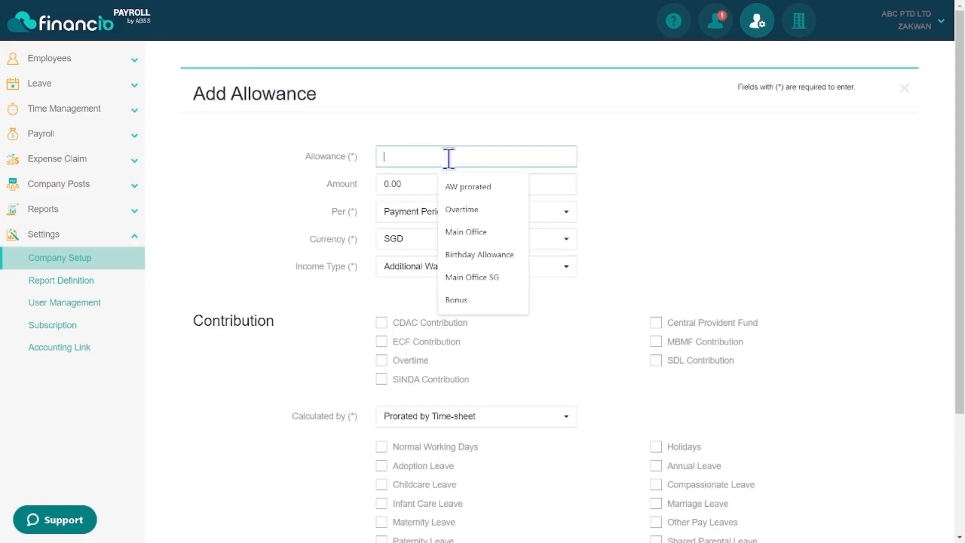
pyautogui.click(465, 209)
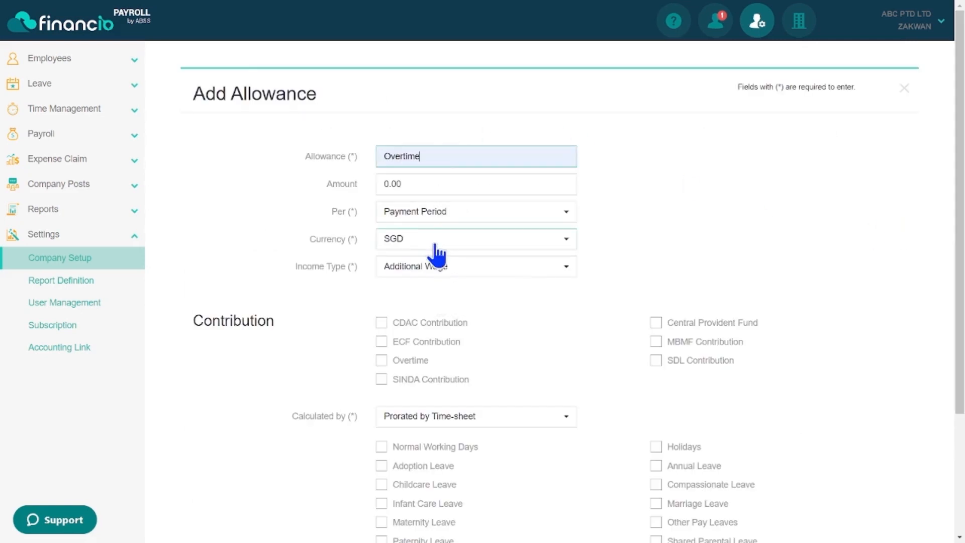
# Step: Keep the Overtime allowance per Payment Period in SGD and set its income type to Ordinary Wage
pyautogui.click(451, 215)
pyautogui.click(451, 217)
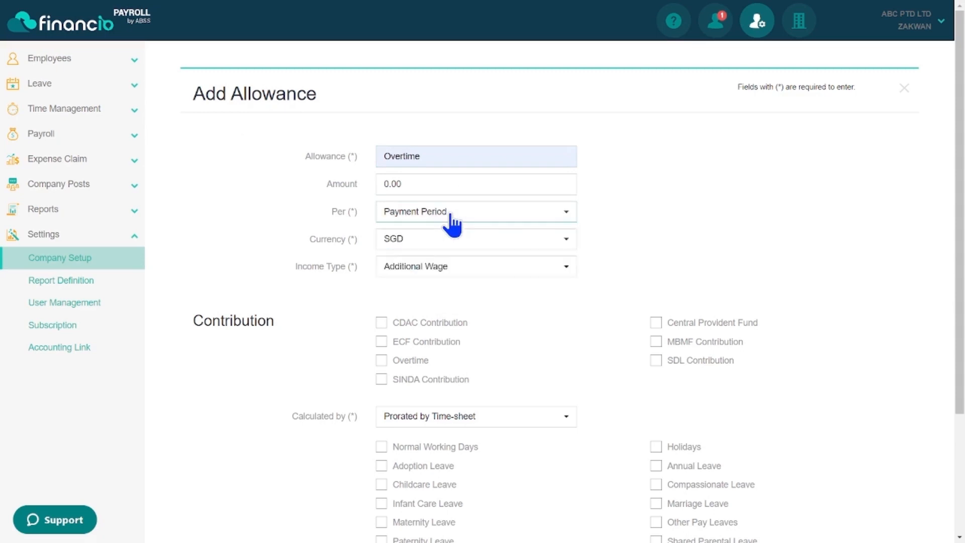
pyautogui.click(447, 243)
pyautogui.click(448, 276)
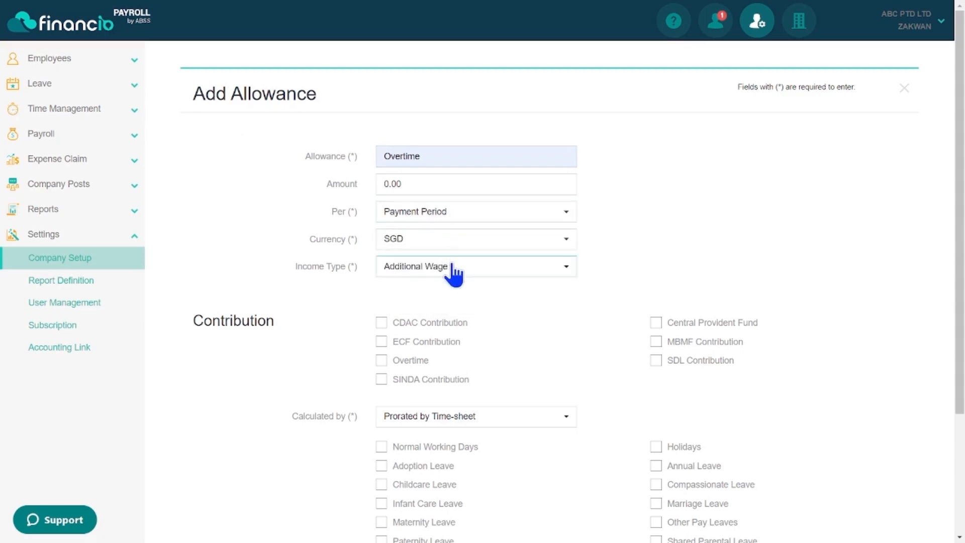
pyautogui.click(452, 271)
pyautogui.click(434, 326)
# Step: Include the allowance in the CDAC, ECF, Overtime, SINDA, Central Provident Fund, MBMF and SDL contributions
pyautogui.scroll(-1, 443, 297)
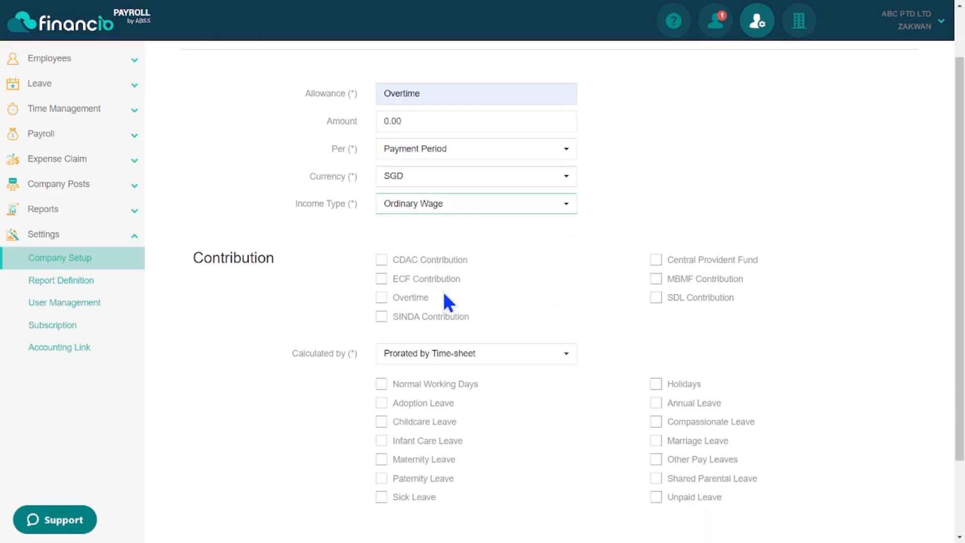
pyautogui.click(381, 260)
pyautogui.click(382, 279)
pyautogui.click(382, 297)
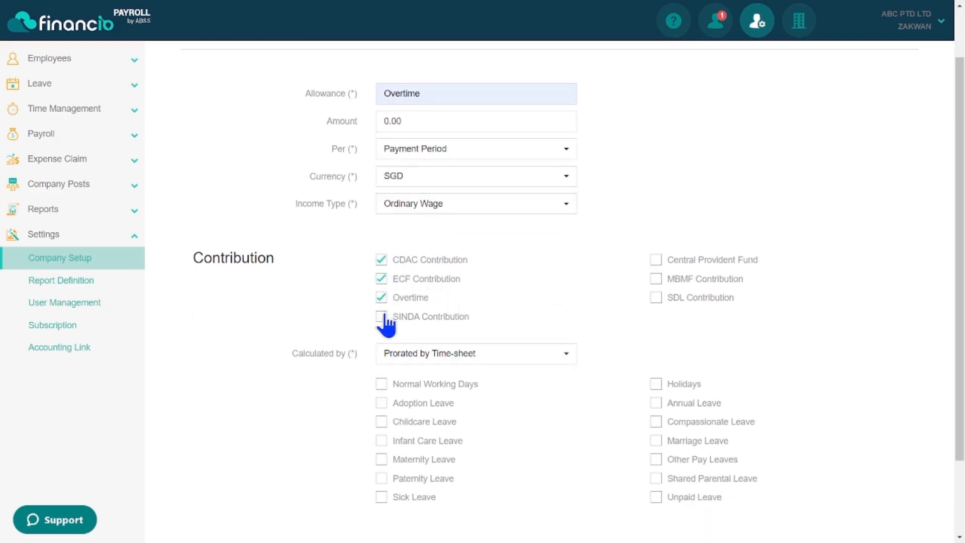
pyautogui.click(382, 317)
pyautogui.click(656, 259)
pyautogui.click(656, 279)
pyautogui.click(656, 297)
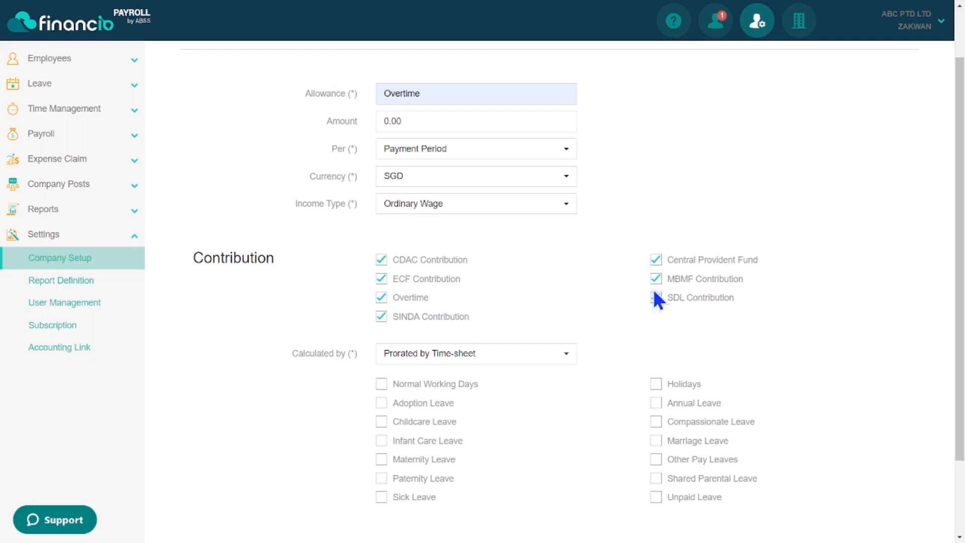
# Step: Set the Overtime allowance to be calculated by Fixed Amount and save it
pyautogui.click(495, 356)
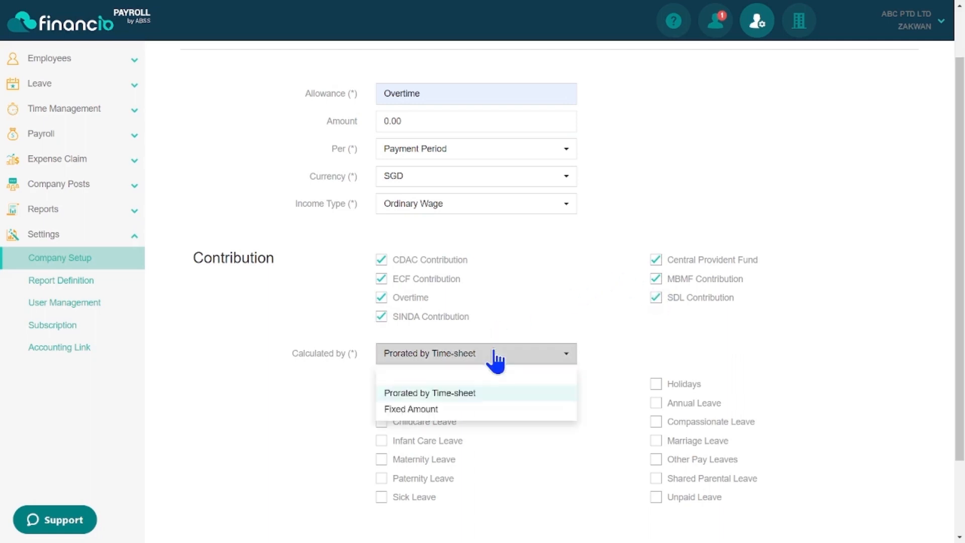
pyautogui.click(465, 409)
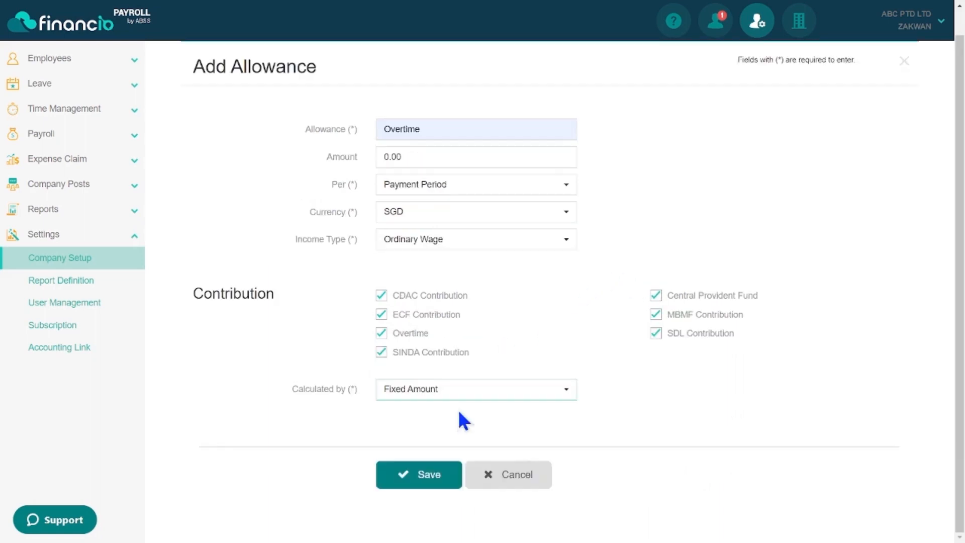
pyautogui.click(425, 477)
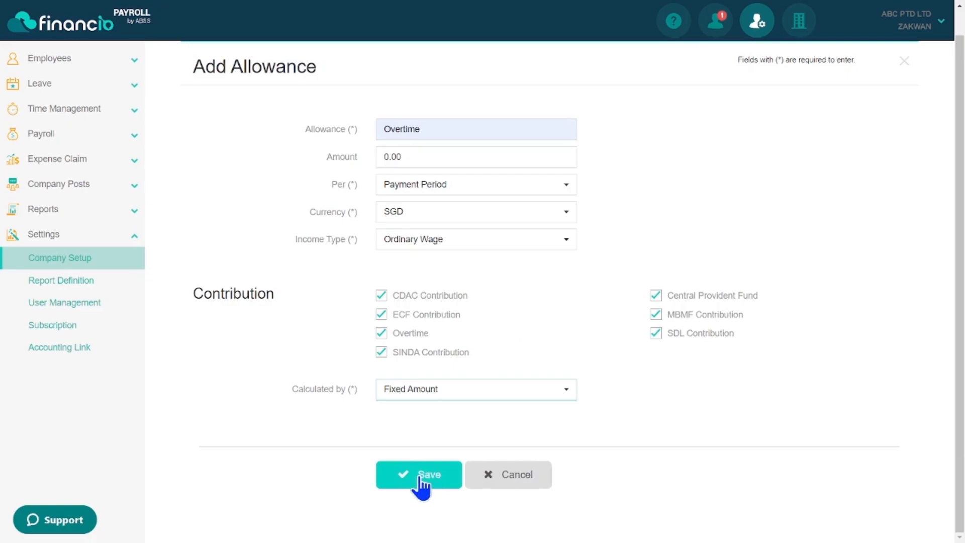
pyautogui.click(421, 477)
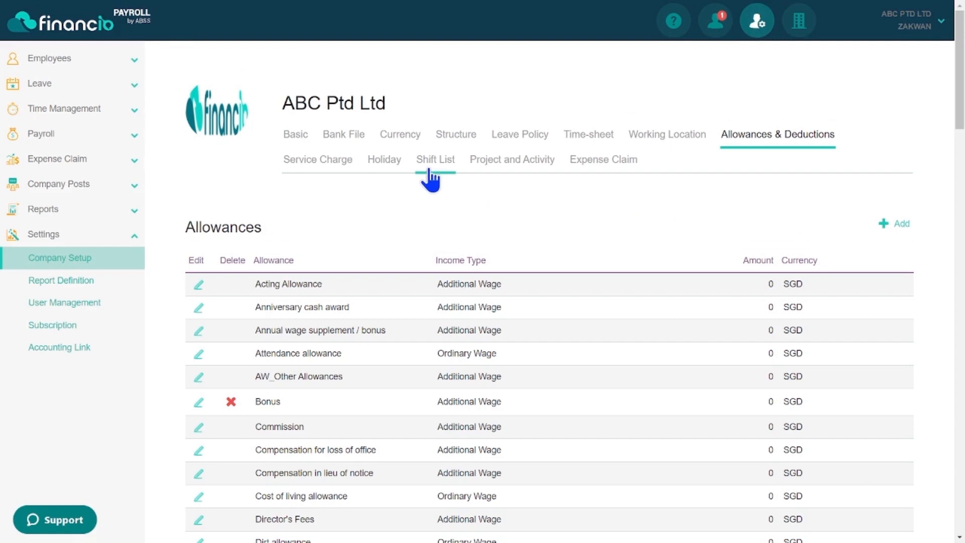
# Step: View the shift list, and start a new claim type named "Food" in the expense claim setup
pyautogui.click(429, 171)
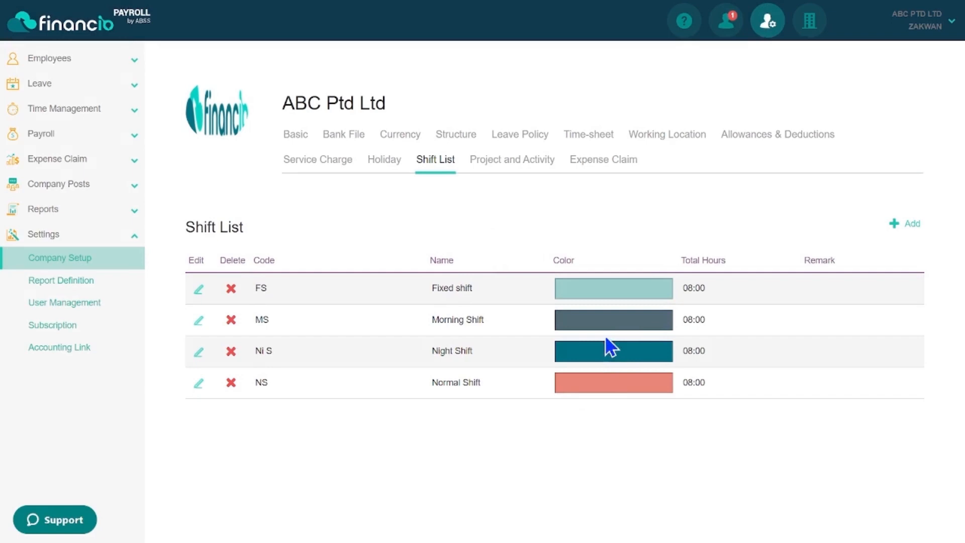
pyautogui.click(601, 162)
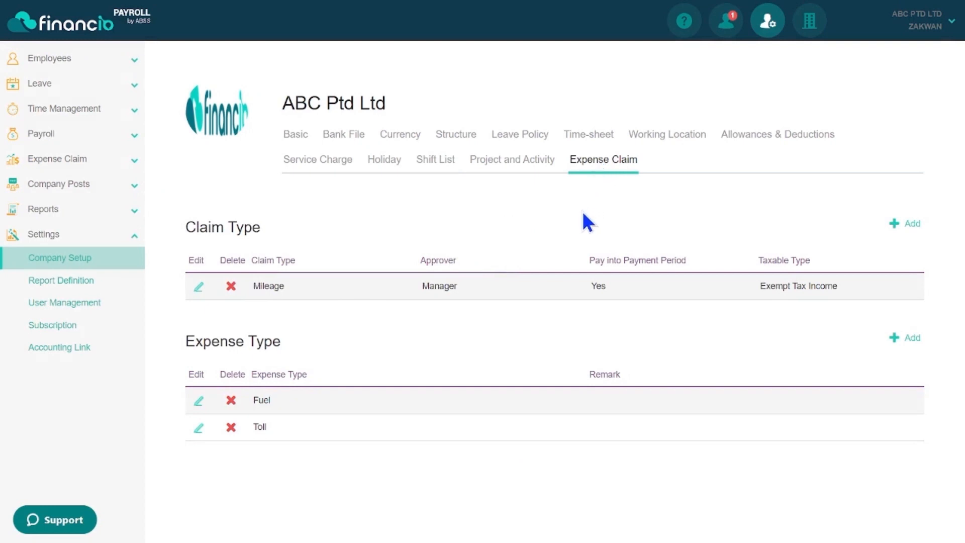
pyautogui.click(907, 227)
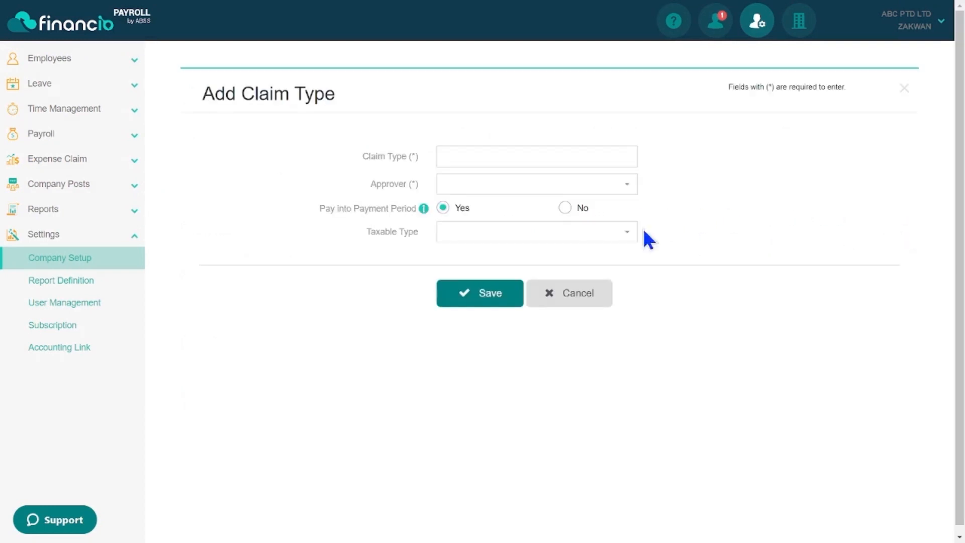
pyautogui.click(504, 156)
pyautogui.write('Food')
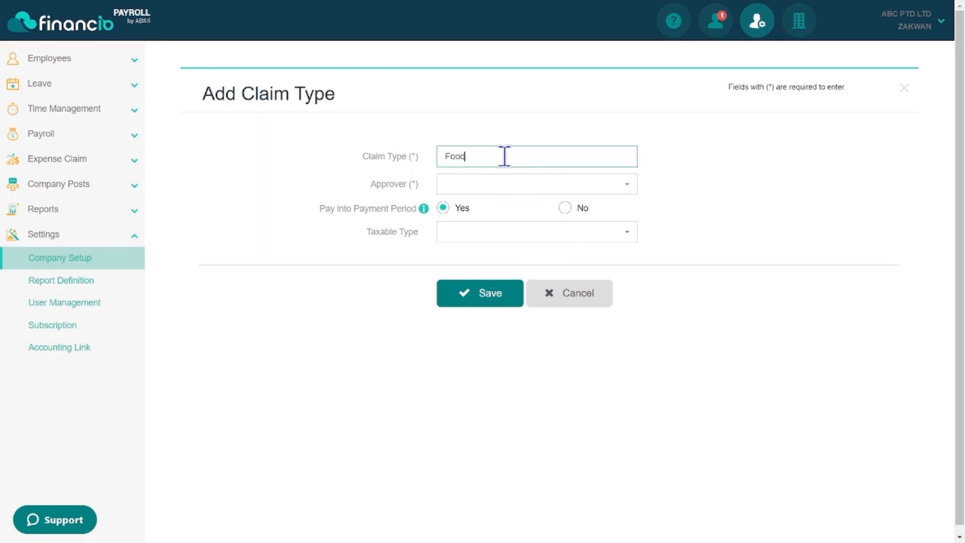
# Step: Set the Food claim type's approver to Manager and its taxable type to Exempt Tax Income, and save it
pyautogui.click(495, 185)
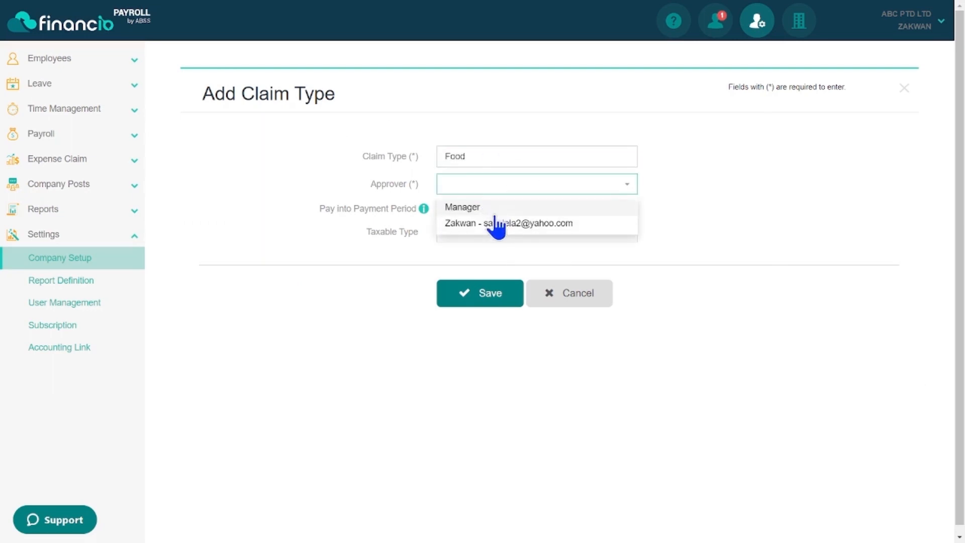
pyautogui.click(492, 207)
pyautogui.click(488, 237)
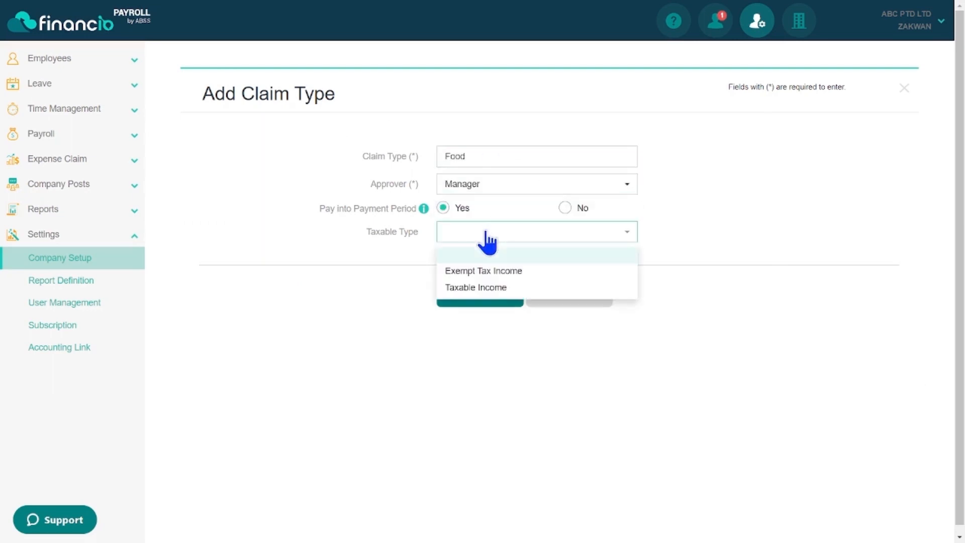
pyautogui.click(490, 274)
pyautogui.click(489, 293)
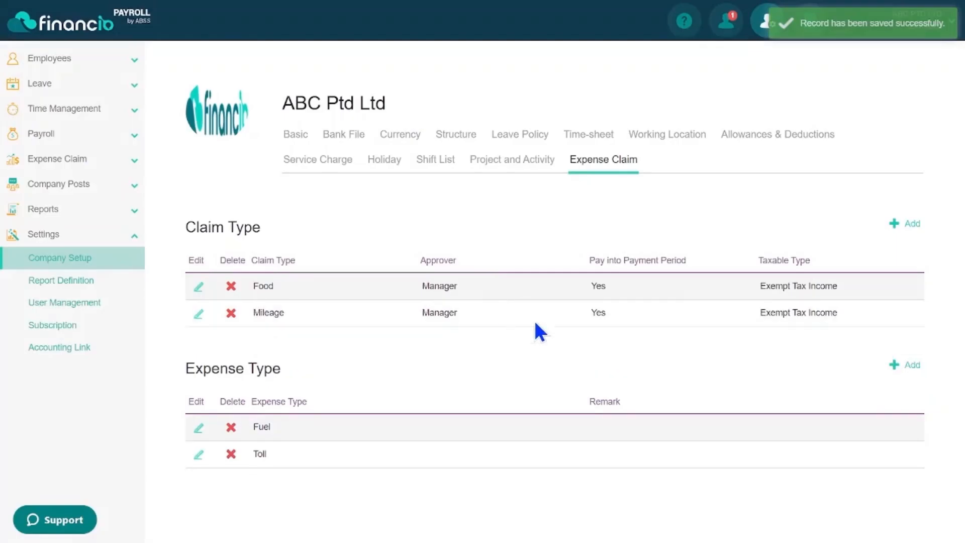
# Step: Add an expense type named "Food" without a remark to the expense claim setup and save it
pyautogui.click(897, 365)
pyautogui.click(447, 156)
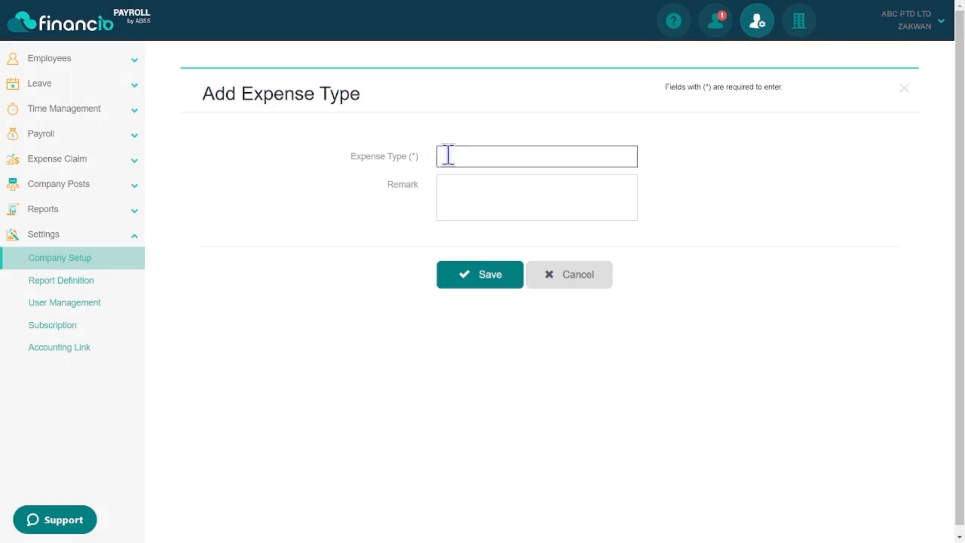
pyautogui.write('F')
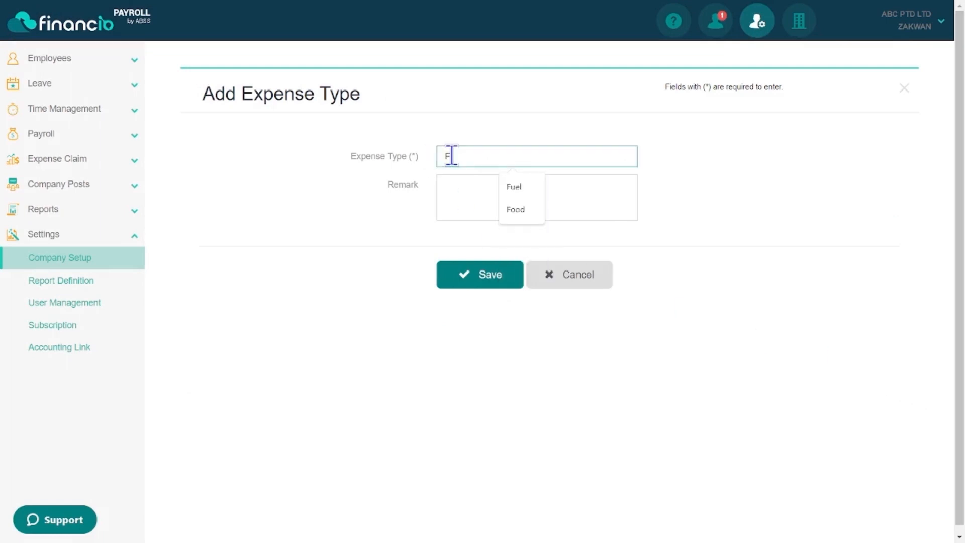
pyautogui.write('ood')
pyautogui.click(501, 277)
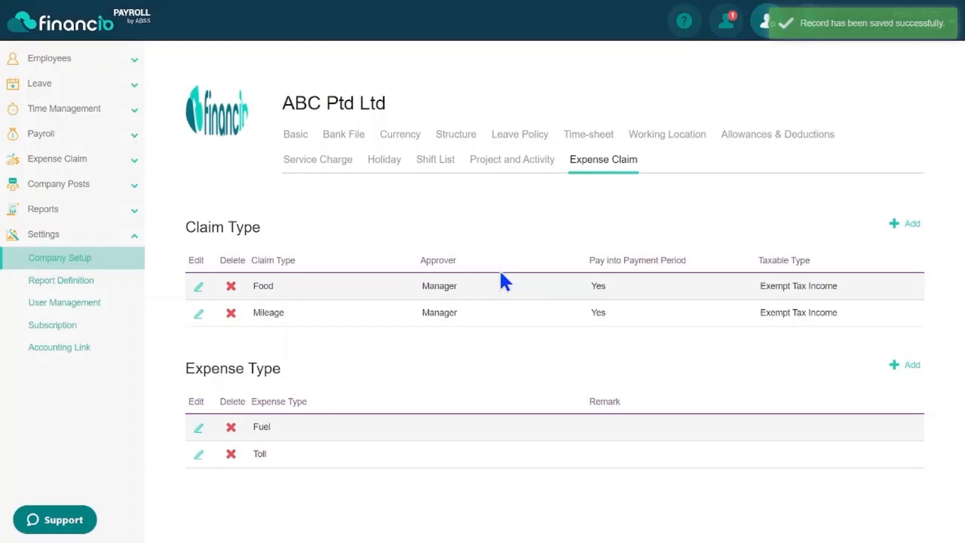